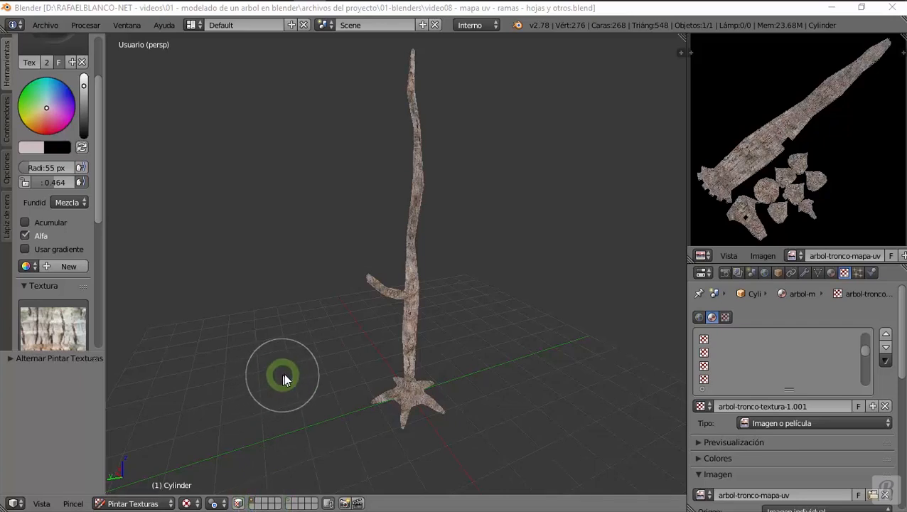
Toggle the face selection mask on the trunk on and off, and switch the trunk from Texture Paint to Object Mode
middle_click_drag(347, 316, 344, 311)
key("m")
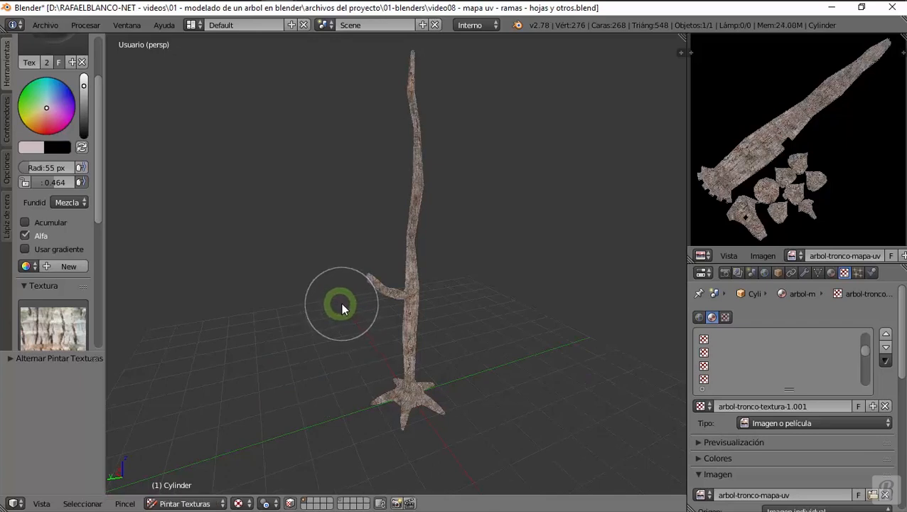
key("m")
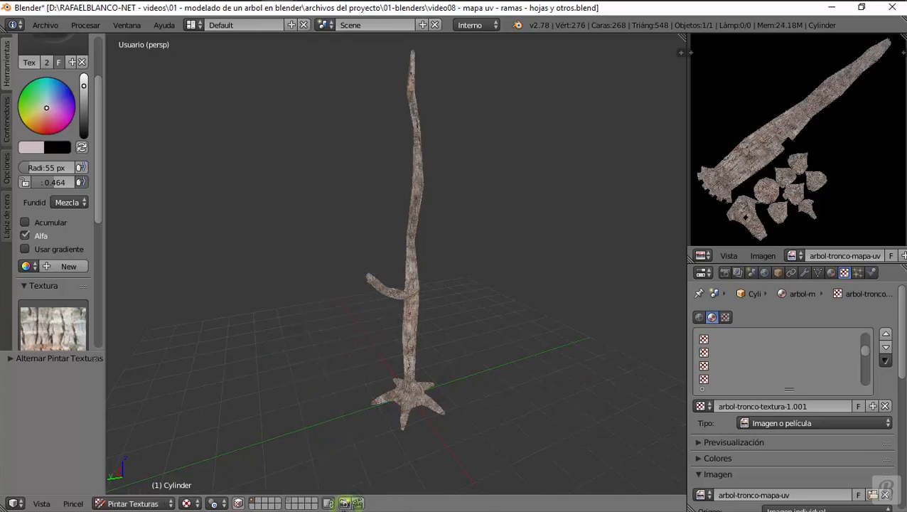
left_click(176, 503)
left_click(159, 488)
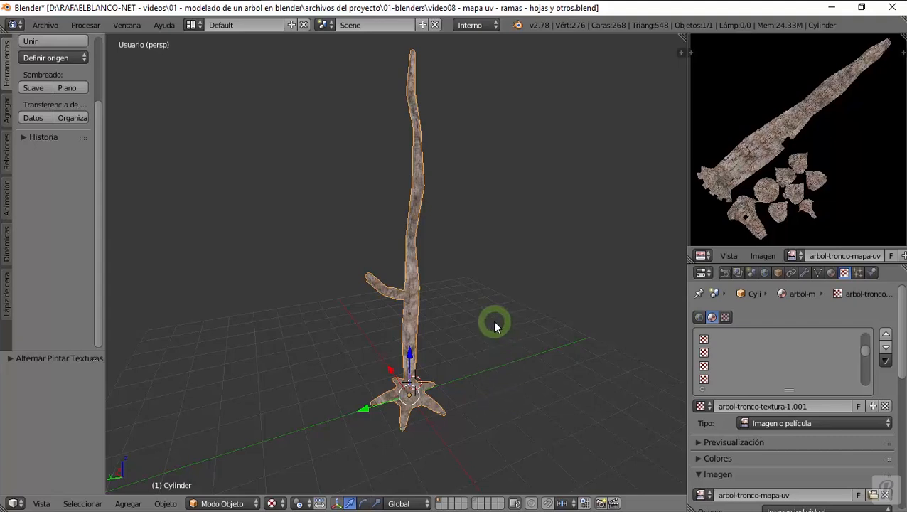
Switch the visible scene layer from the trunk's layer to the first empty layer of the second layer block
left_click(481, 503)
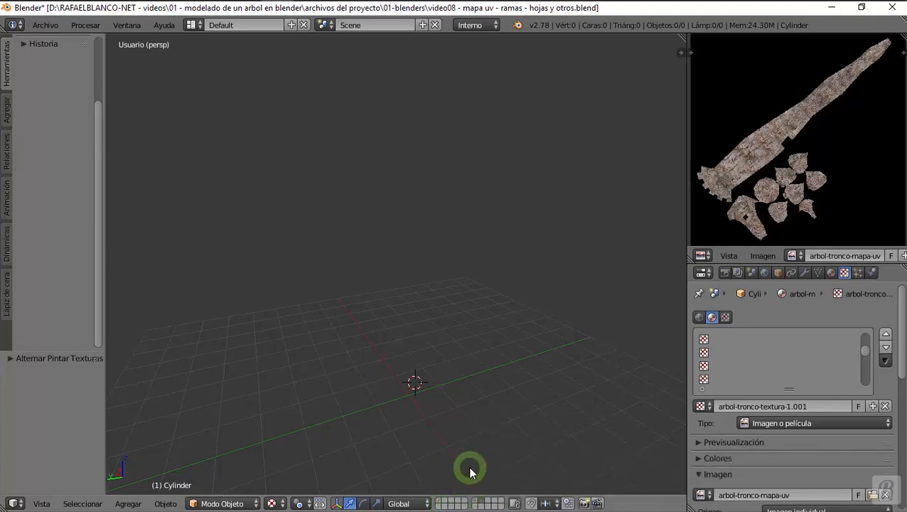
left_click(476, 504)
left_click(441, 501)
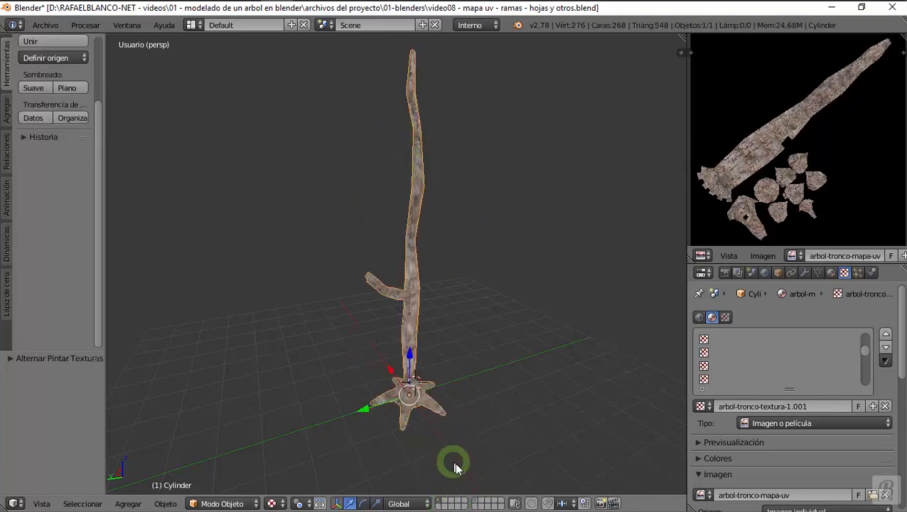
left_click(481, 503)
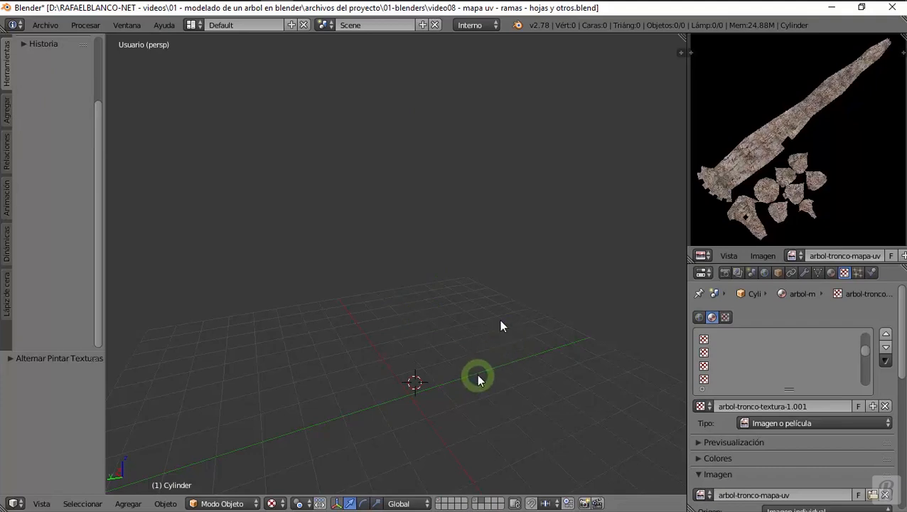
Place the 3D cursor at several different points around the empty scene
left_click(358, 188)
left_click(494, 150)
left_click(563, 213)
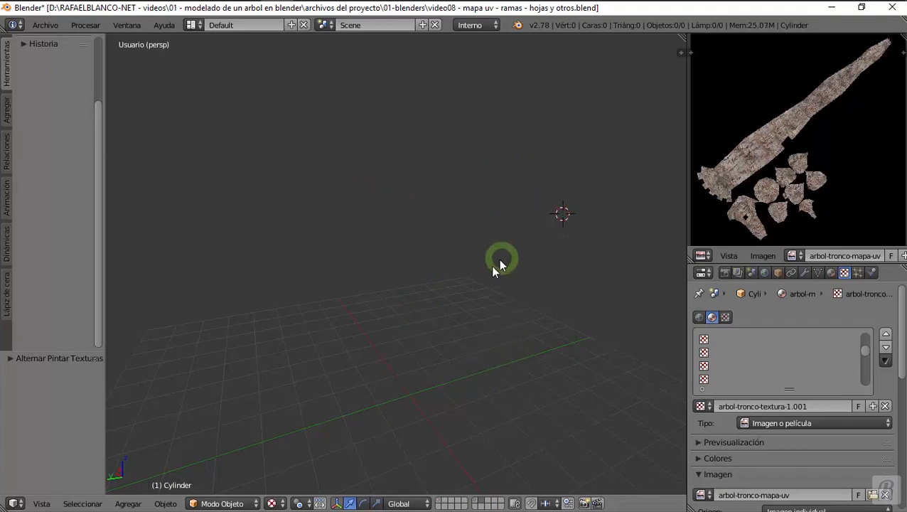
left_click(491, 268)
left_click(363, 213)
left_click(266, 141)
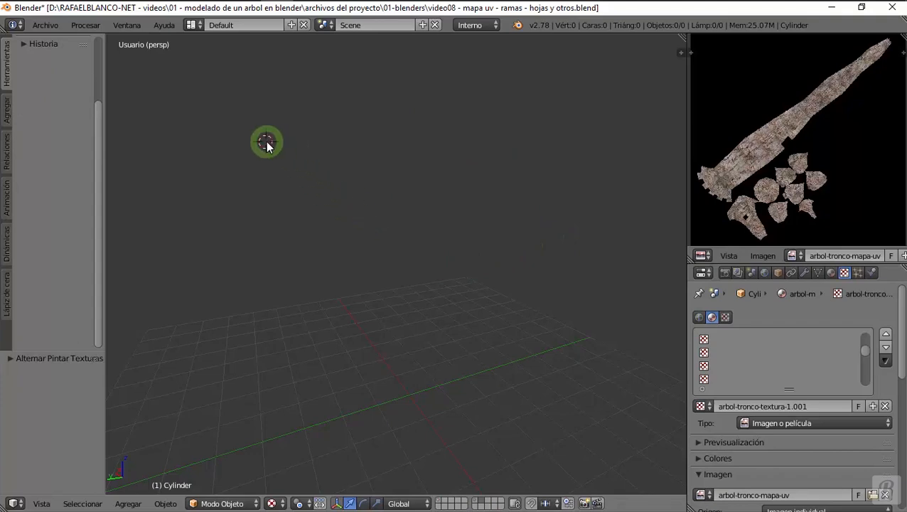
left_click(223, 202)
left_click(480, 158)
left_click(575, 223)
middle_click_drag(379, 327, 401, 377)
left_click(491, 174)
left_click(332, 126)
left_click(269, 172)
left_click(430, 154)
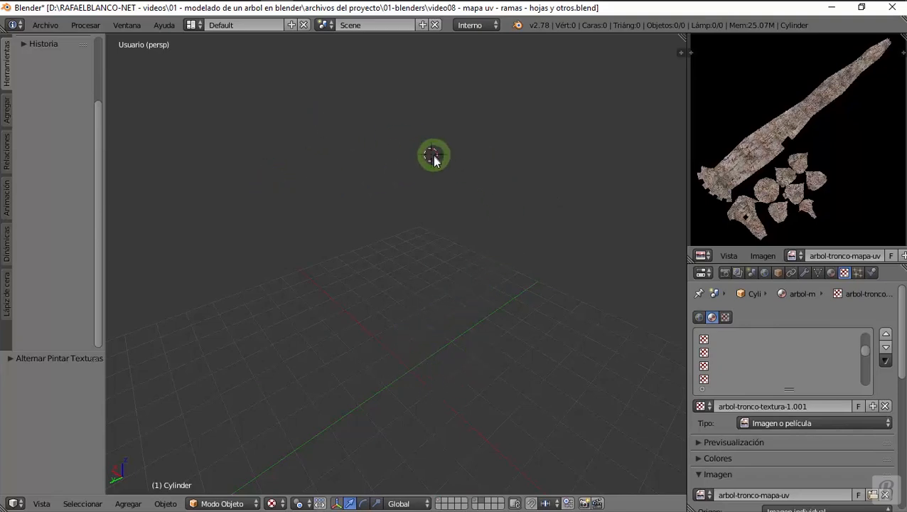
left_click(409, 370)
left_click(480, 229)
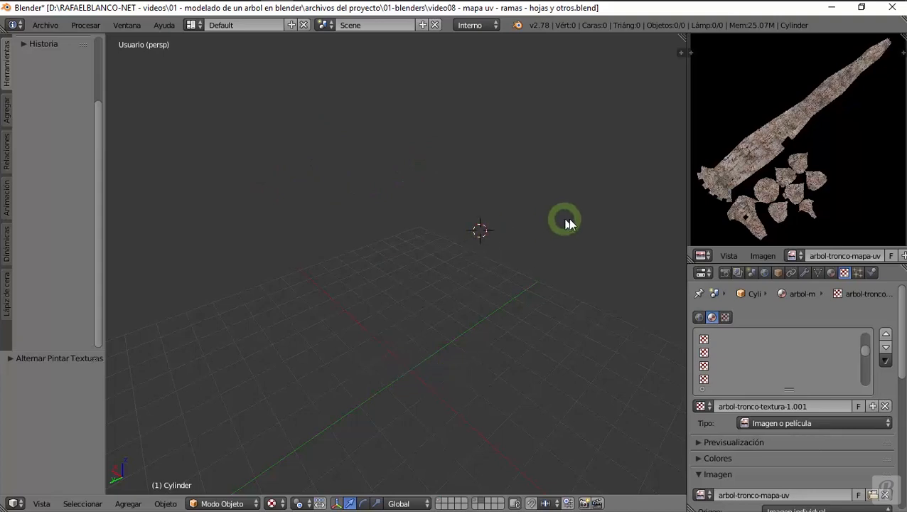
left_click(410, 371)
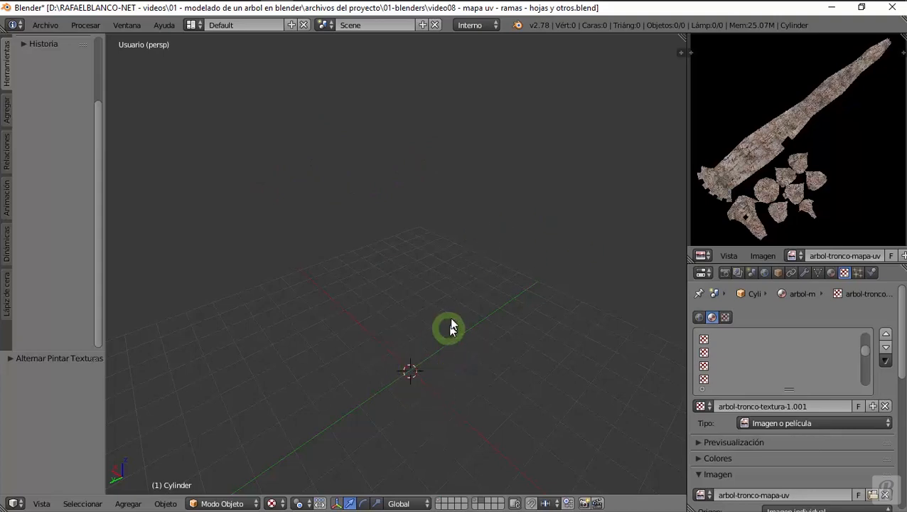
left_click(308, 147)
left_click(287, 261)
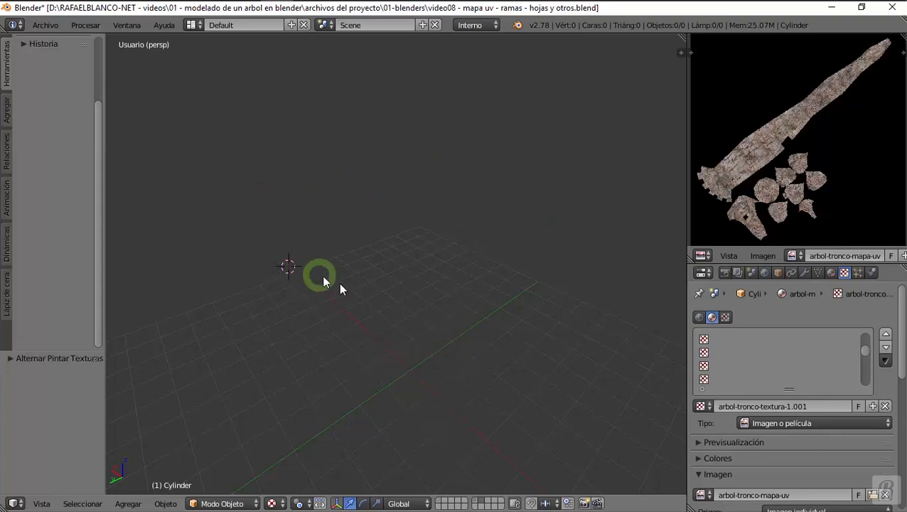
left_click(393, 321)
left_click(466, 245)
left_click(542, 151)
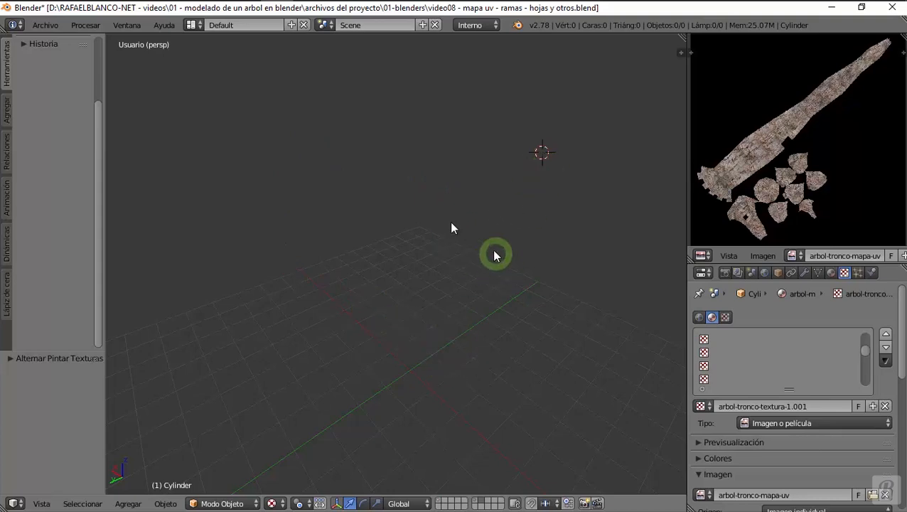
left_click(184, 87)
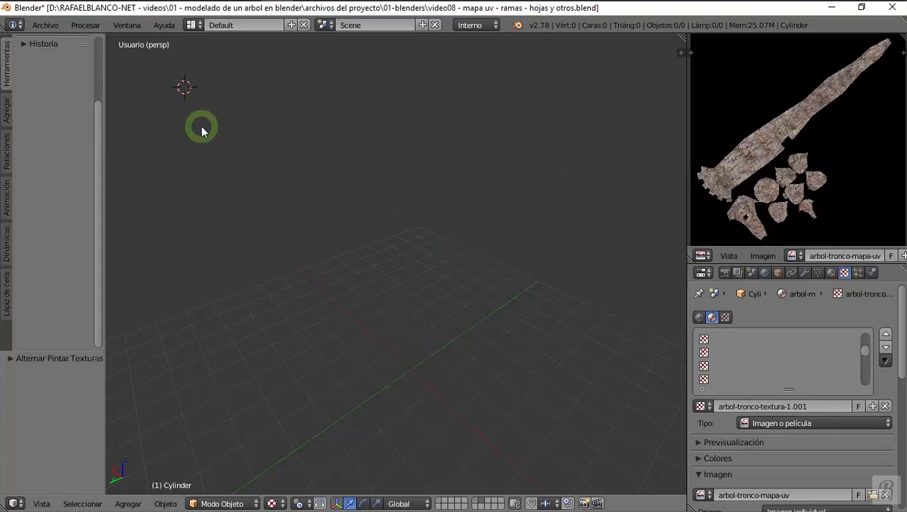
Reset the 3D cursor to the scene origin and add a plane mesh there
key("shift+c")
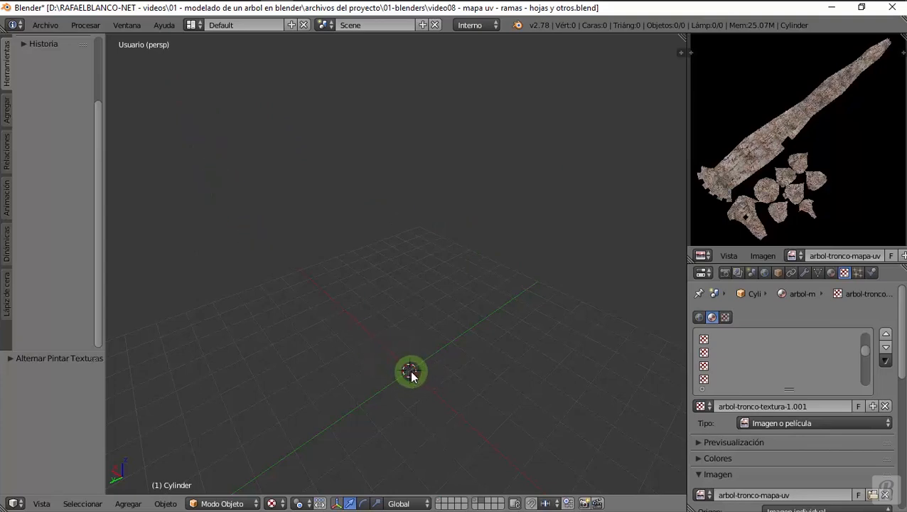
middle_click_drag(502, 326, 423, 318)
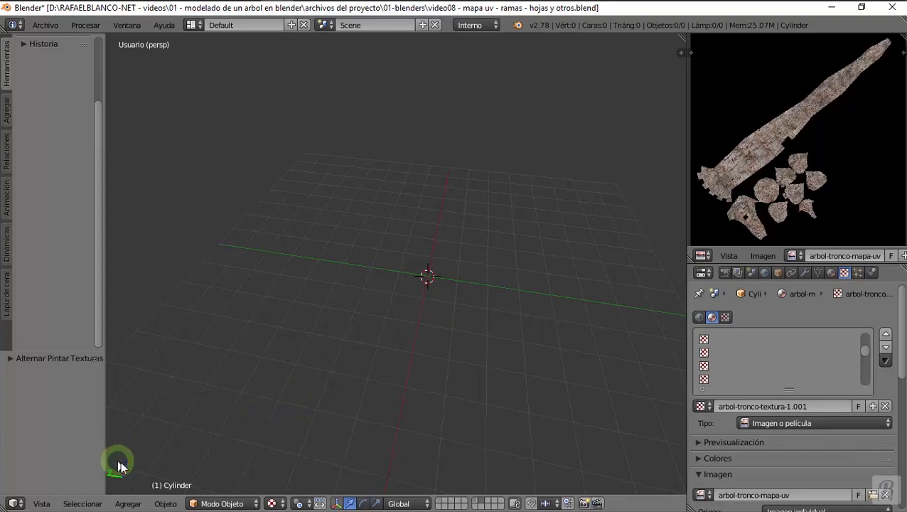
left_click(129, 503)
mouse_move(135, 488)
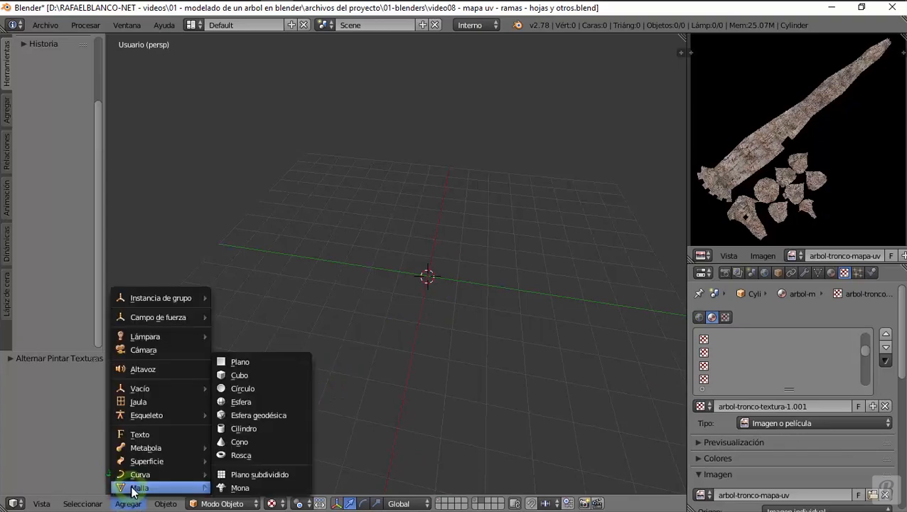
left_click(246, 362)
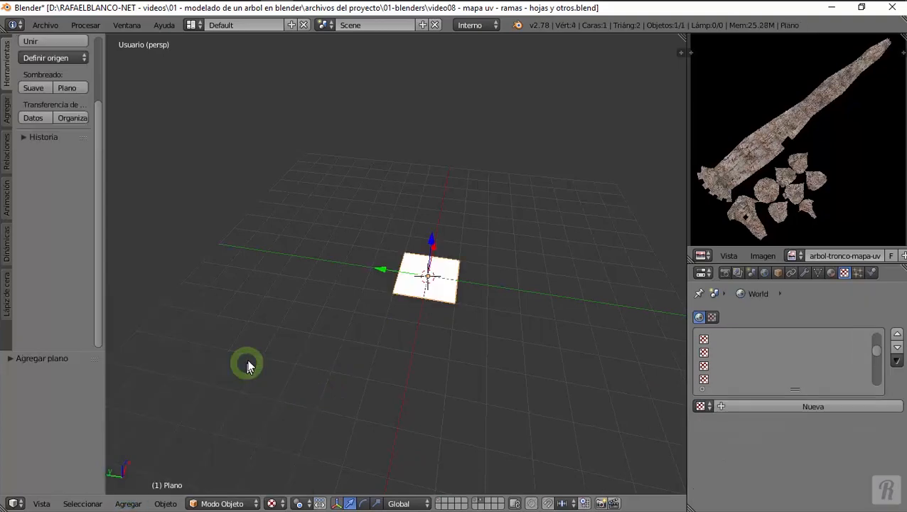
Frame the selected plane in the viewport and view it from an angle
middle_click_drag(316, 282, 423, 261)
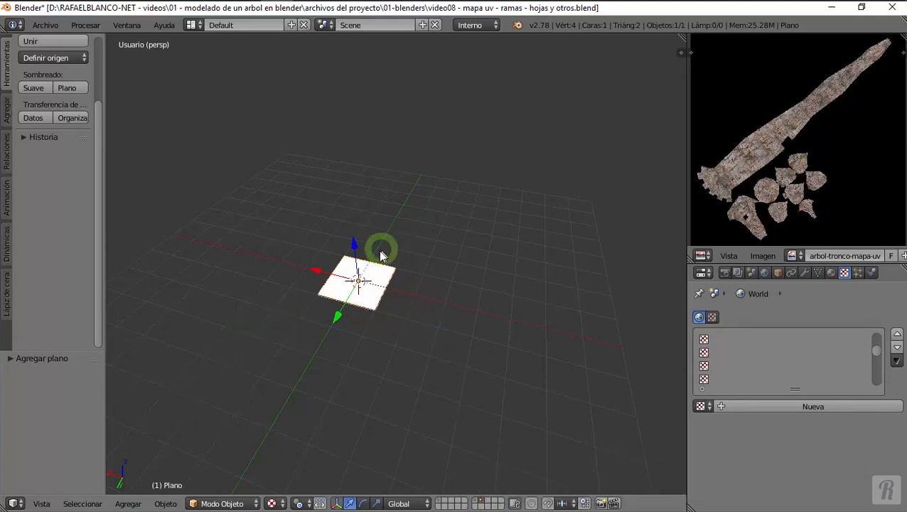
middle_click_drag(320, 263, 369, 286)
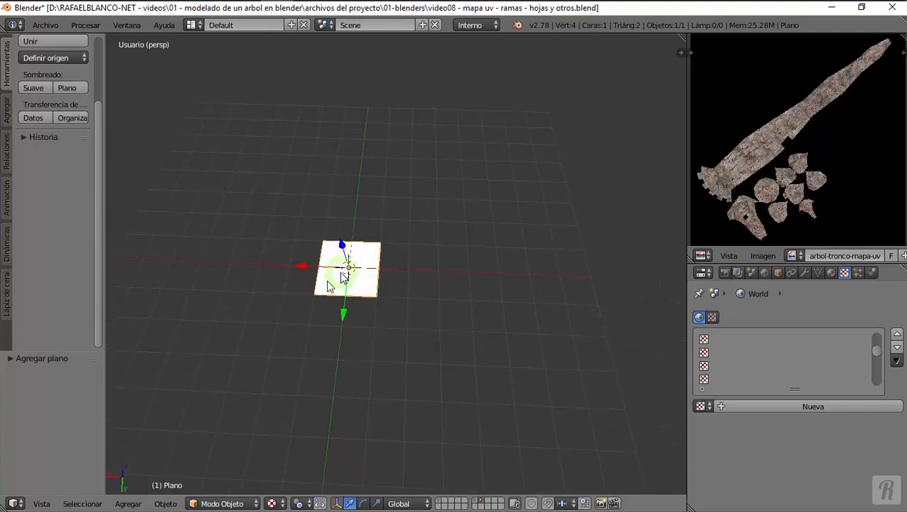
left_click(82, 503)
mouse_move(42, 503)
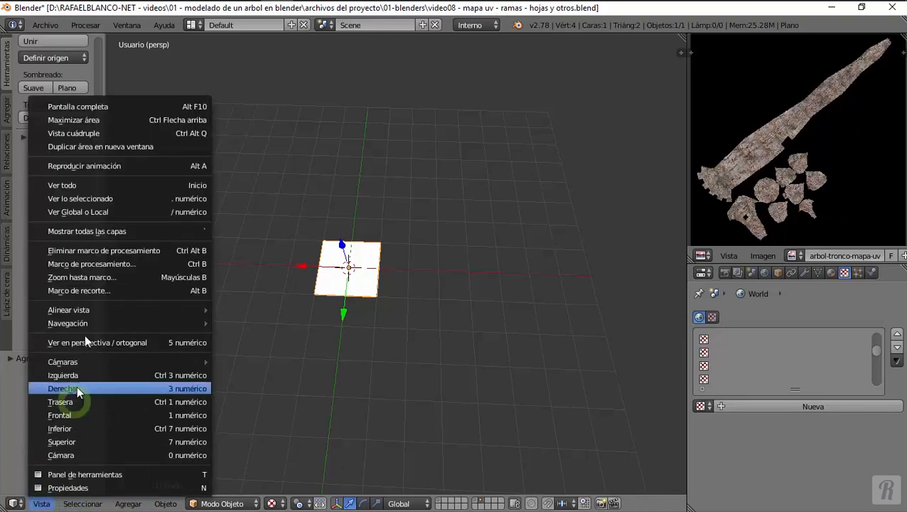
left_click(147, 198)
scroll(423, 278, "down", 6)
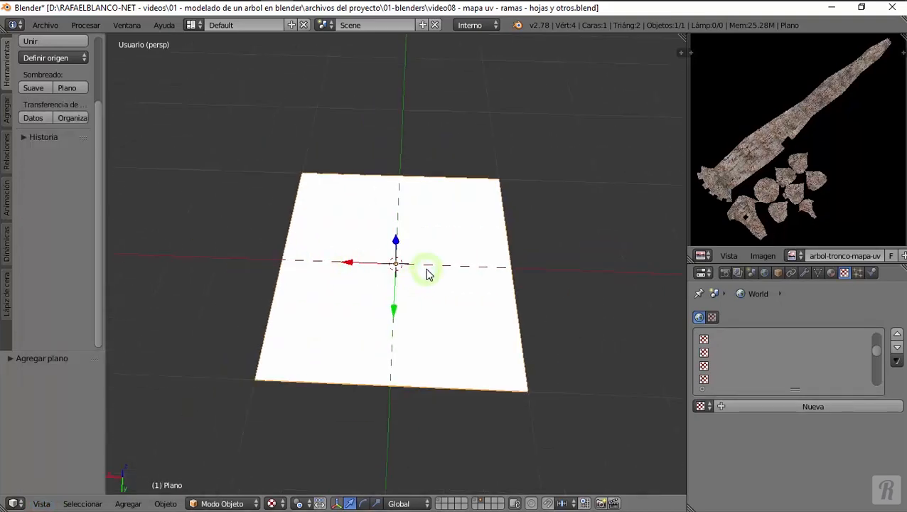
mouse_move(420, 272)
middle_mouse_down()
mouse_move(381, 141)
mouse_move(486, 190)
mouse_move(468, 288)
mouse_move(367, 266)
mouse_move(381, 171)
mouse_move(449, 125)
mouse_move(463, 239)
mouse_move(431, 287)
mouse_move(420, 272)
mouse_move(429, 262)
middle_mouse_up()
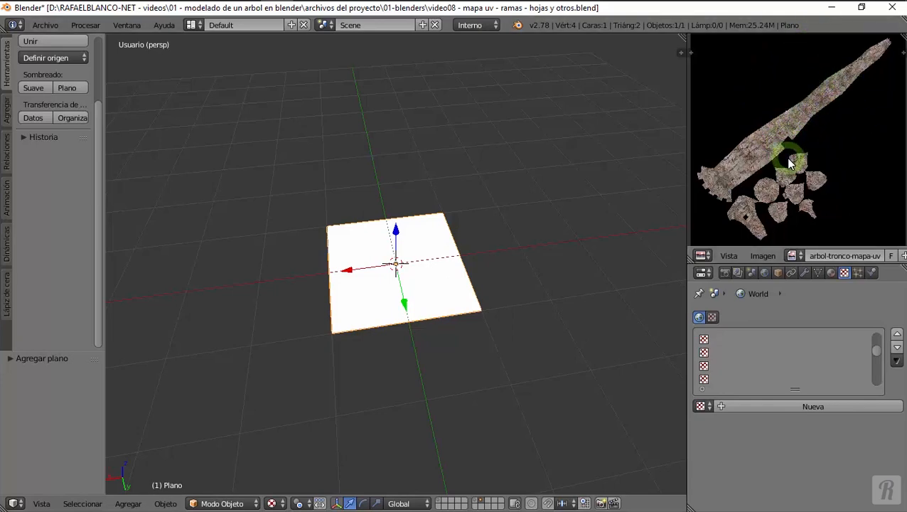
Unlink the arbol-tronco-mapa-uv image from the image editor and hide the plane's 3D transform manipulator
middle_click_drag(870, 254, 735, 259)
left_click(788, 255)
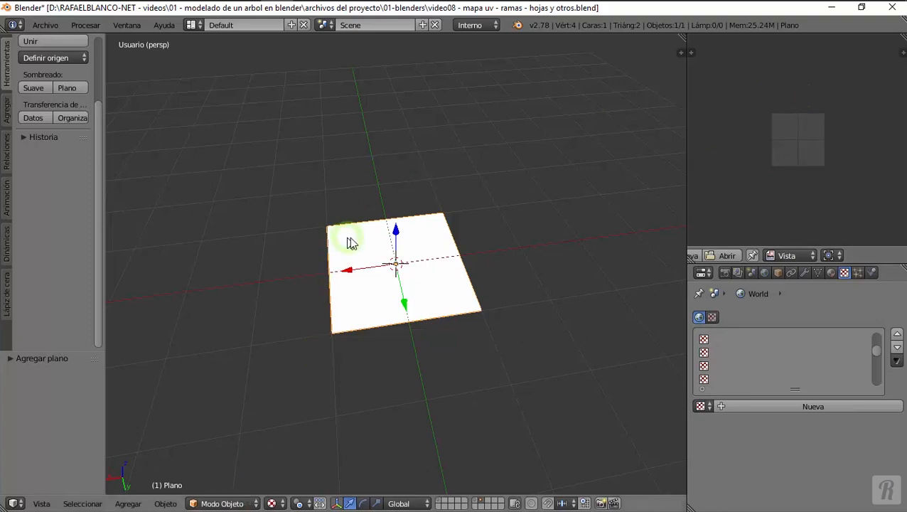
middle_click_drag(402, 328, 422, 293)
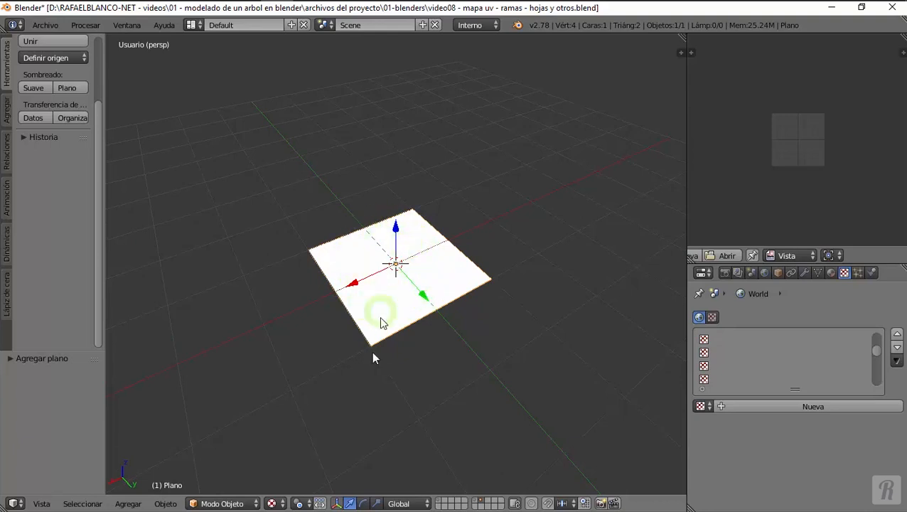
left_click(349, 504)
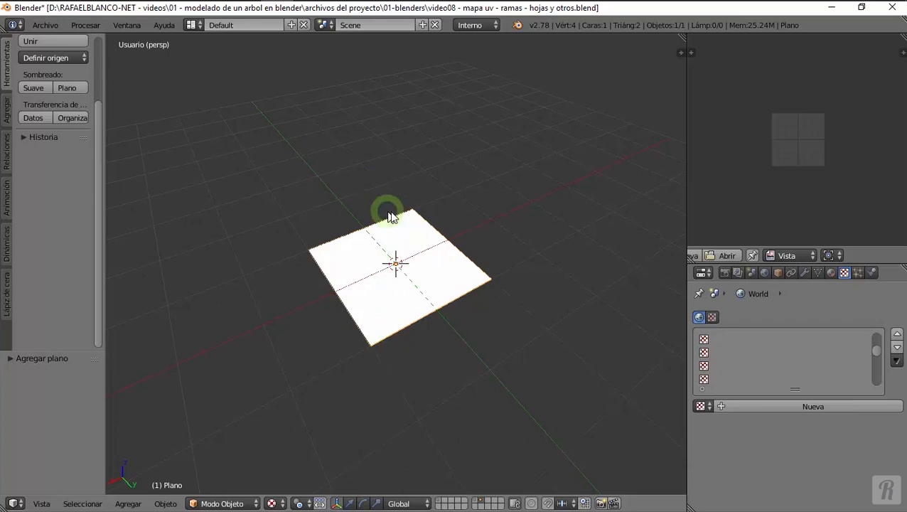
Put the plane in Edit Mode with vertex selection, try out individual corner vertices, and select the whole mesh
left_click(242, 504)
left_click(237, 472)
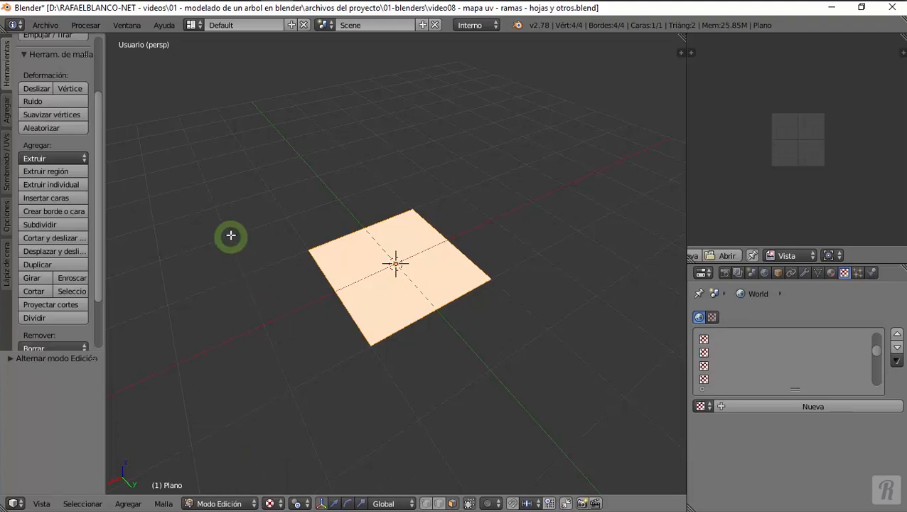
key("a")
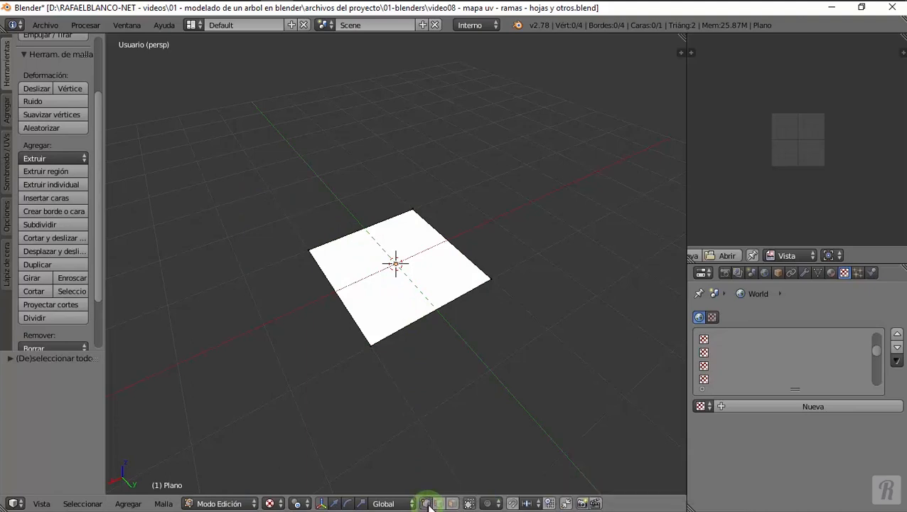
right_click(309, 250)
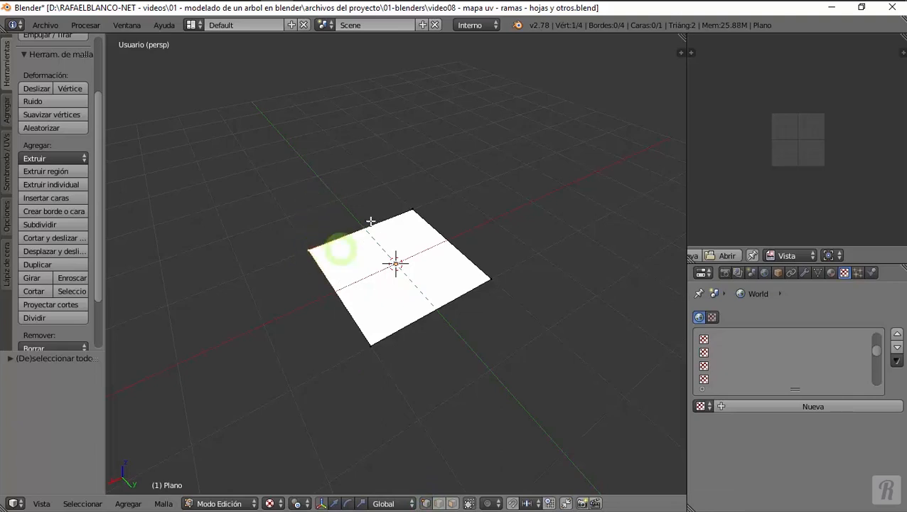
right_click(413, 211)
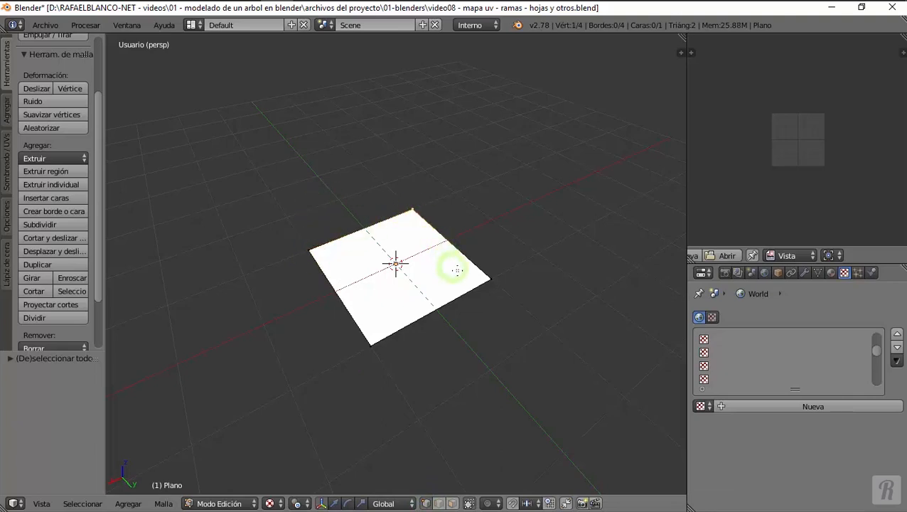
key("a")
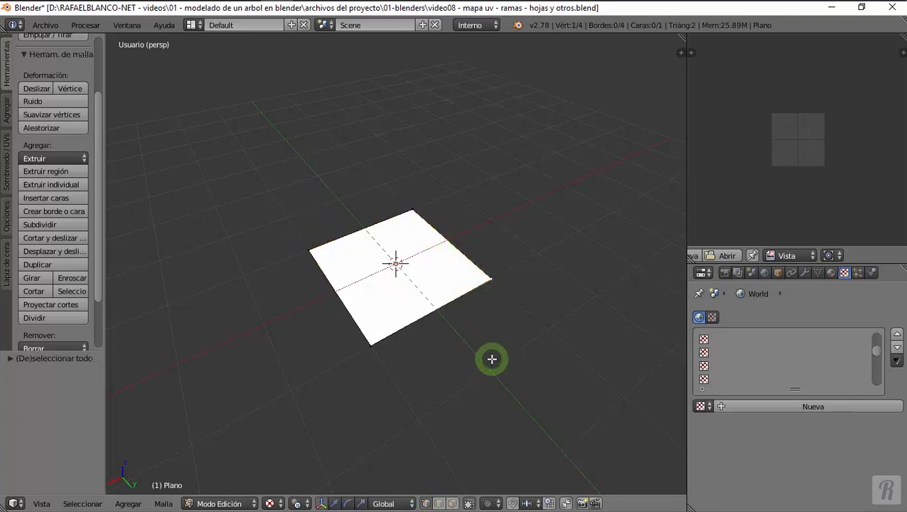
key("a")
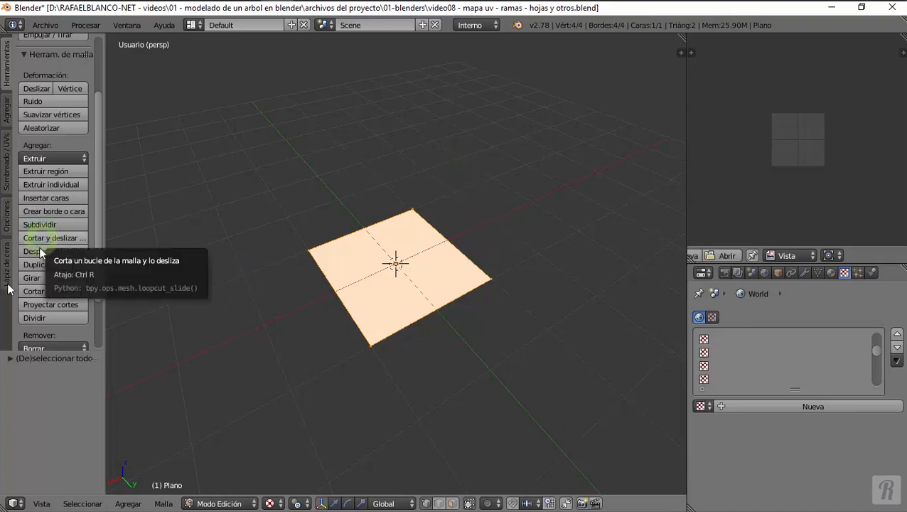
left_click(43, 503)
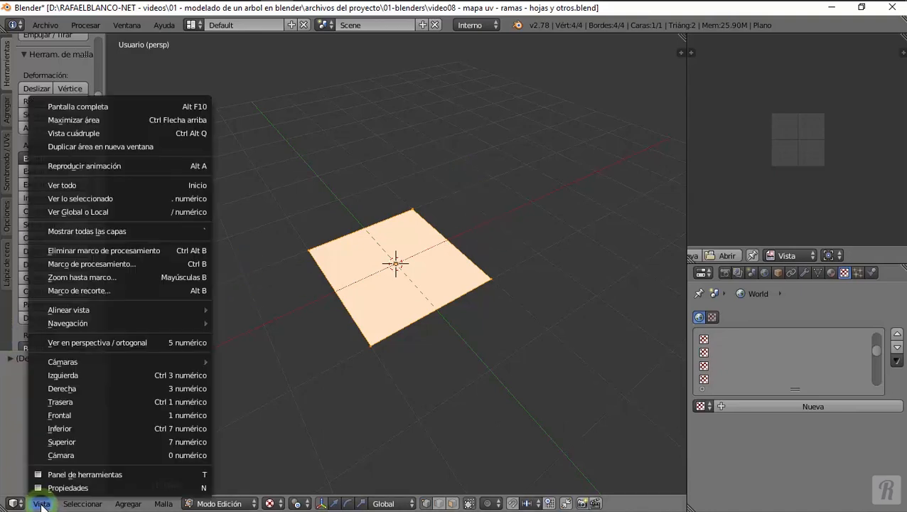
left_click(43, 506)
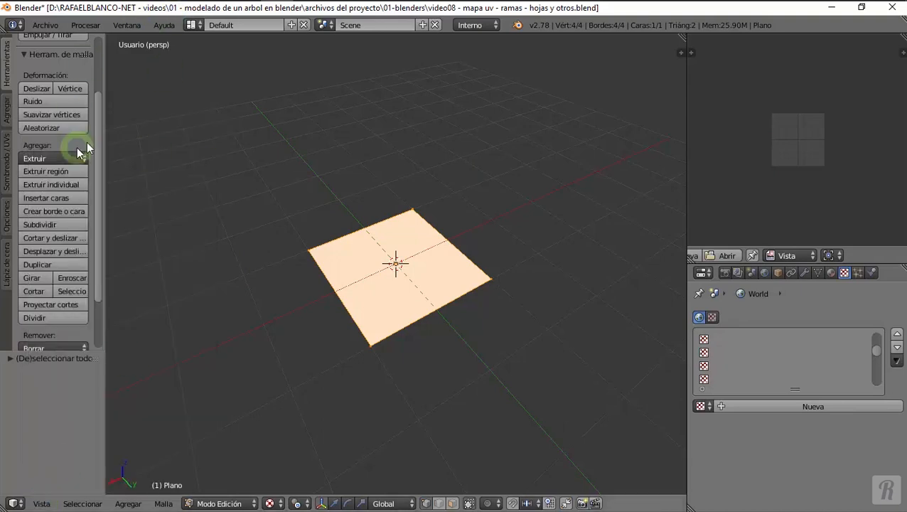
scroll(59, 178, "up", 3)
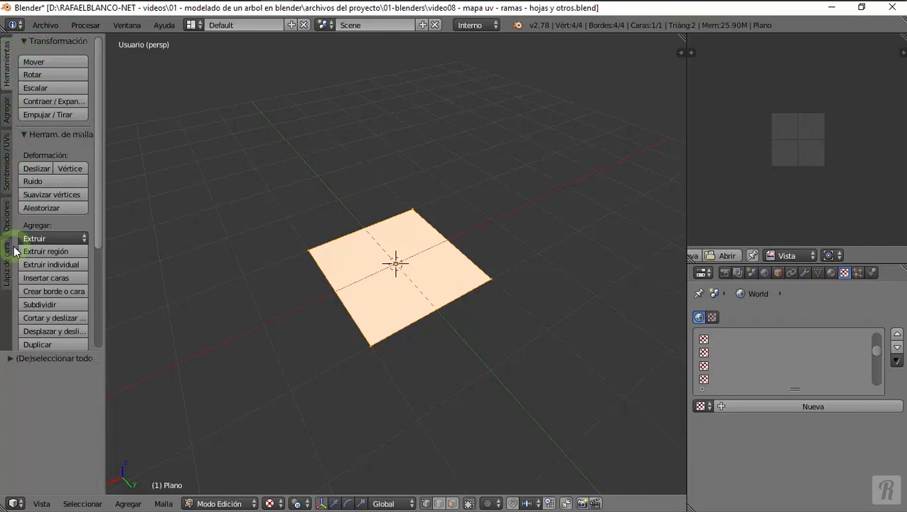
Unwrap the plane's selected mesh with the standard Unwrap (Desplegar) to generate its UV layout
left_click(7, 170)
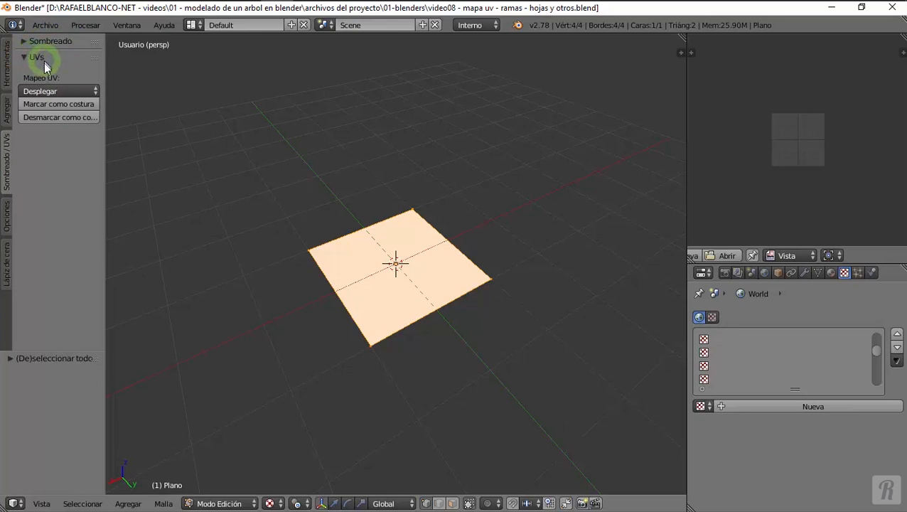
left_click(85, 90)
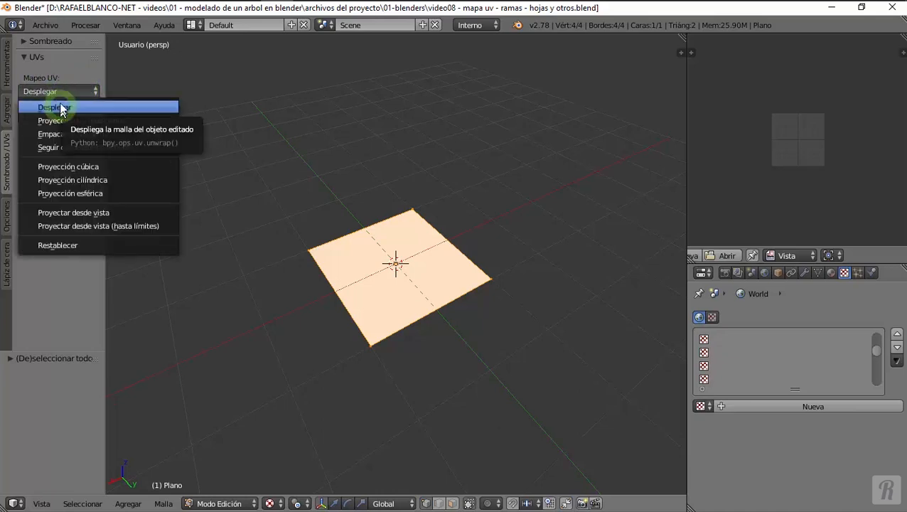
left_click(60, 106)
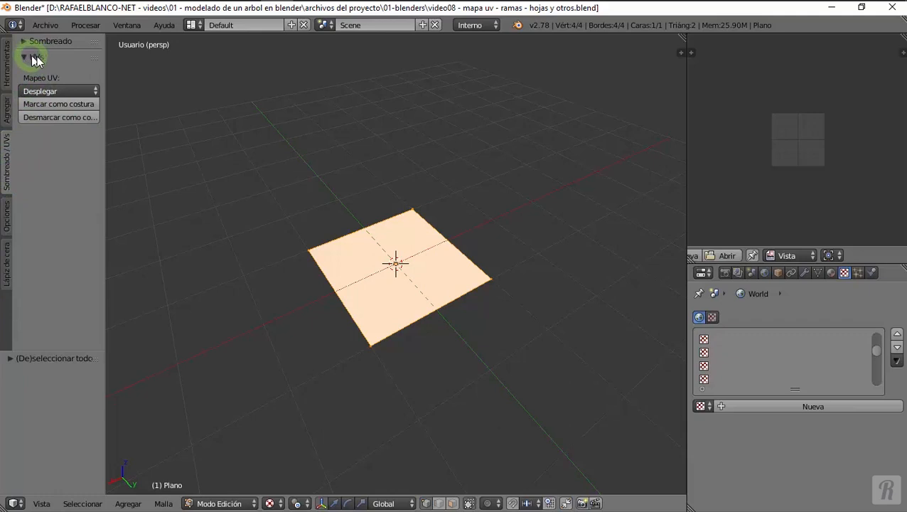
left_click(62, 91)
left_click(67, 105)
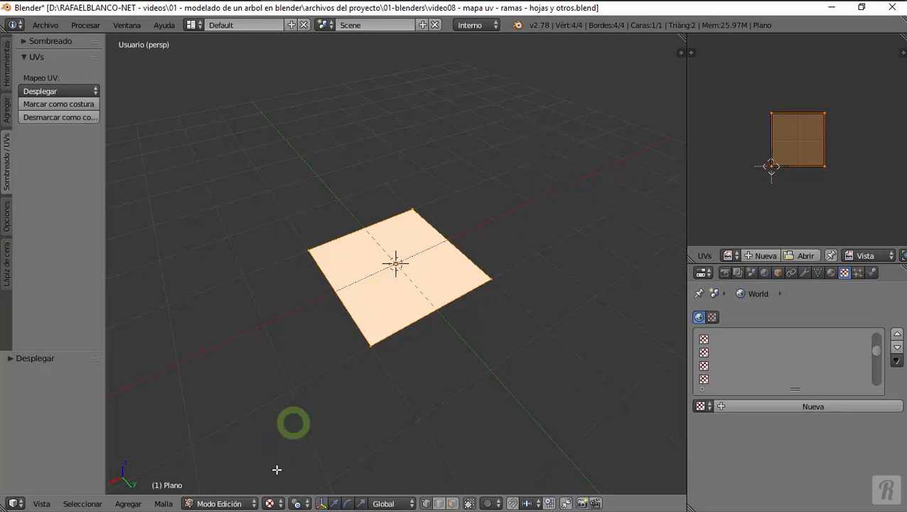
Return the plane to Object Mode, set the viewport shading to Solid, and keep the plane selected
left_click(241, 499)
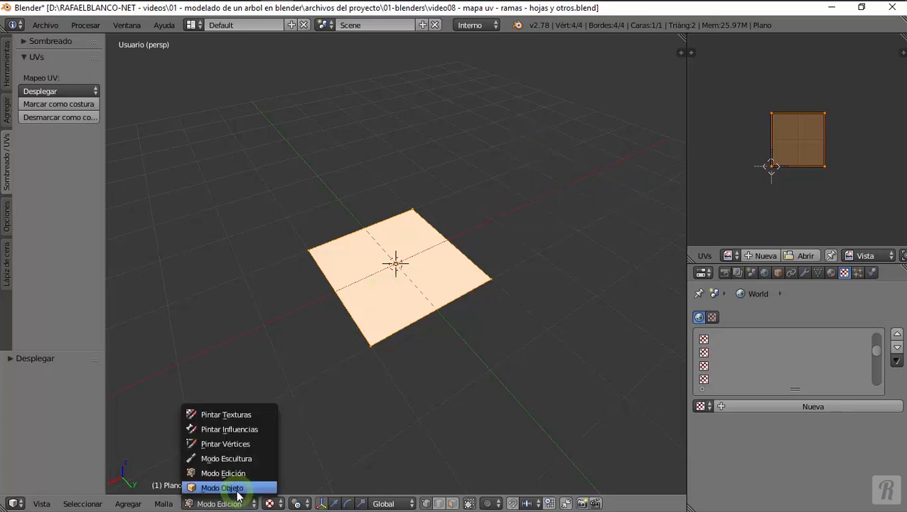
left_click(237, 487)
left_click(270, 503)
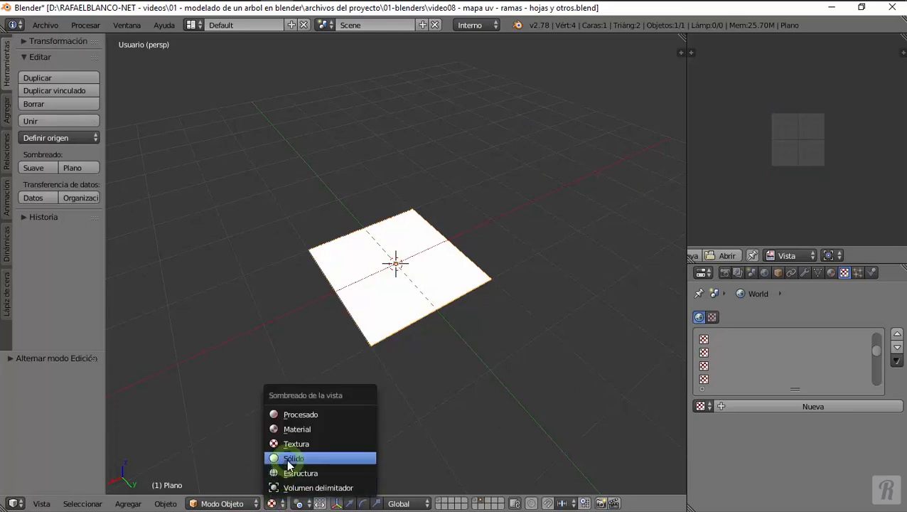
left_click(248, 503)
left_click(248, 504)
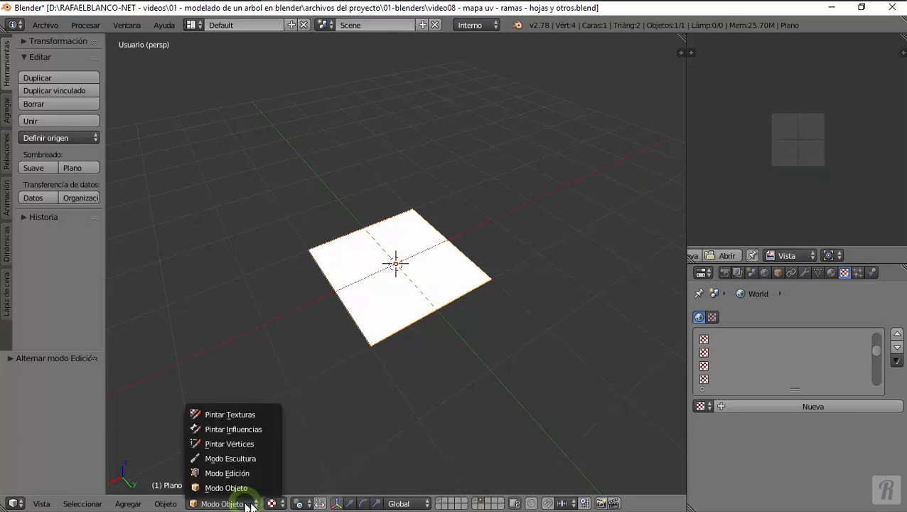
left_click(272, 503)
left_click(283, 458)
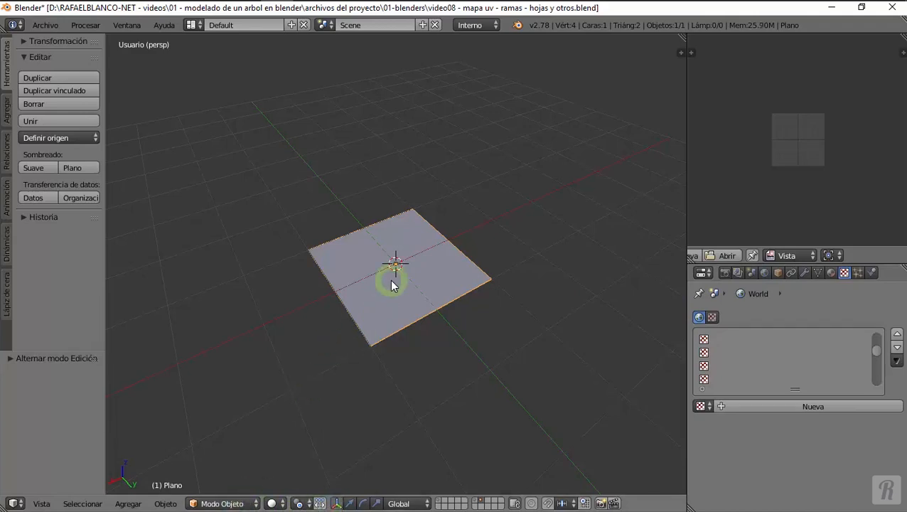
key("a")
key("a")
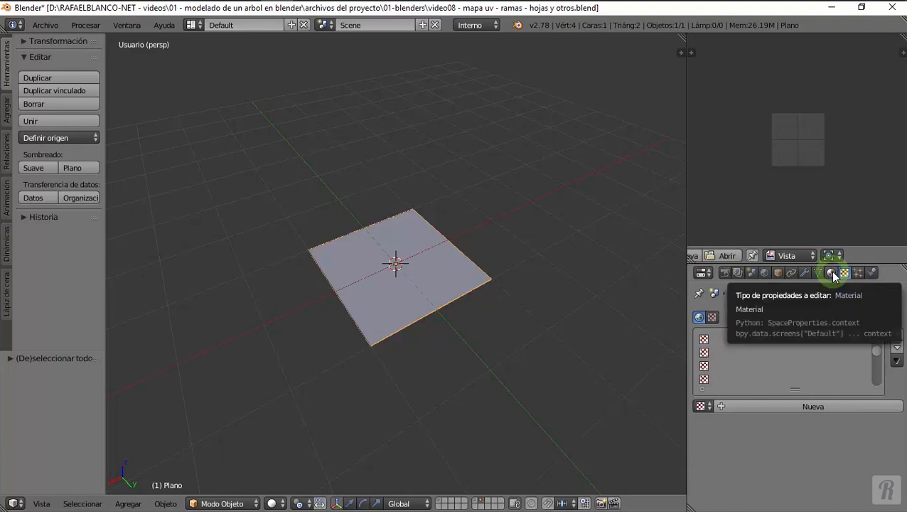
Create a new material for the plane and name it "arbusto1 - mat1"
left_click(832, 273)
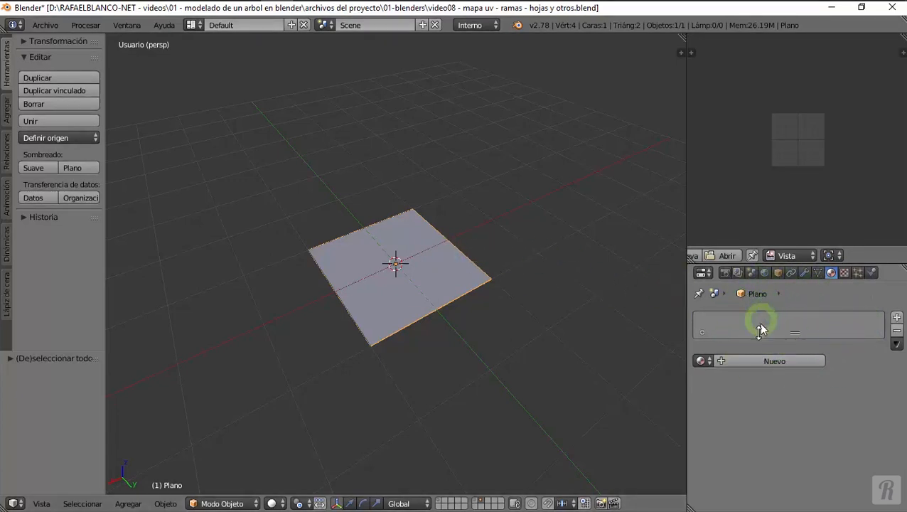
left_click(744, 360)
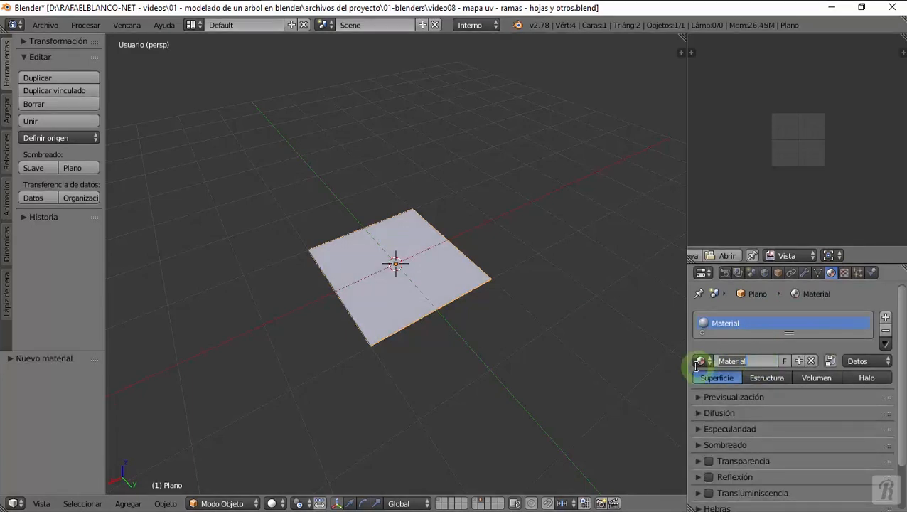
type("arbusto1 - mat1")
key("Return")
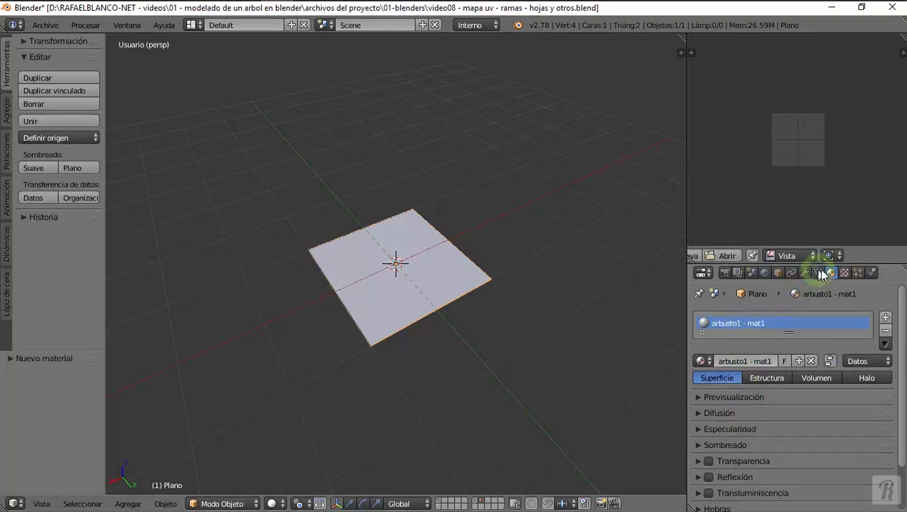
Make the arbusto1 - mat1 material shadeless (Sin sombreado), toggling the option to compare its effect on the plane
left_click(694, 445)
scroll(718, 437, "down", 3)
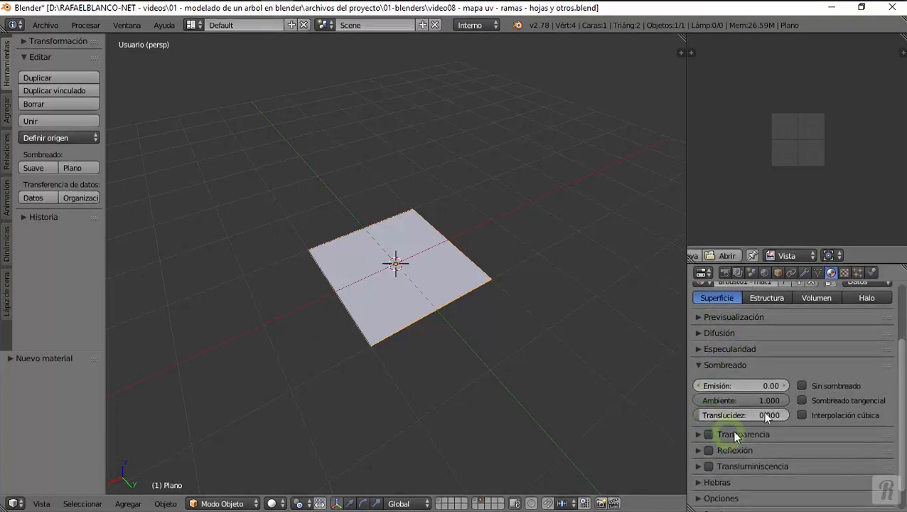
left_click(801, 386)
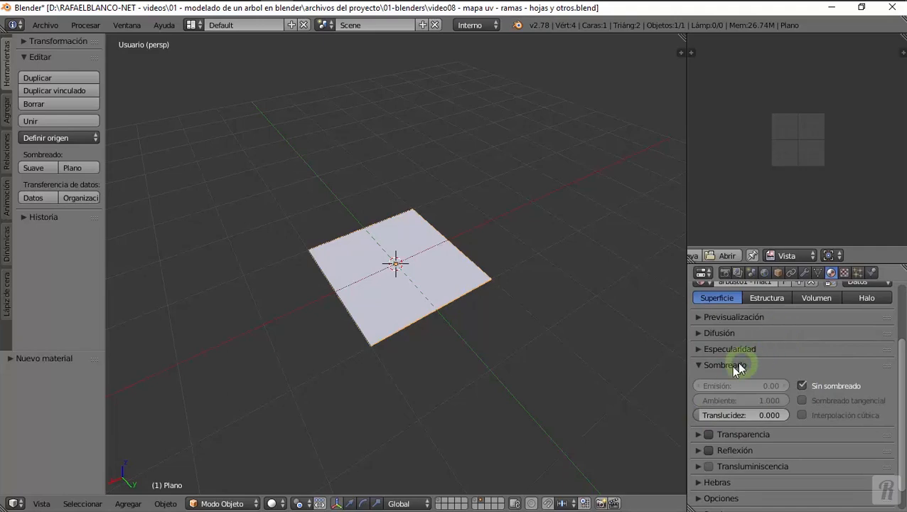
left_click(801, 385)
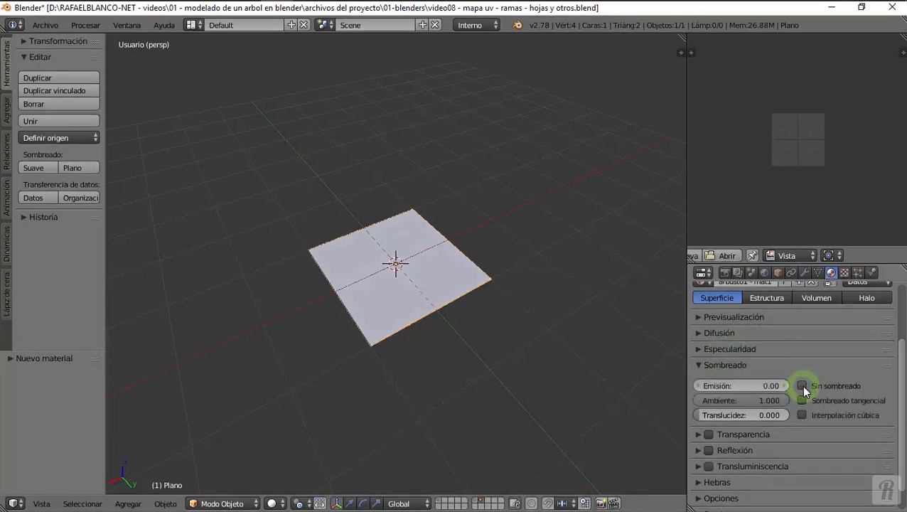
left_click(801, 385)
left_click(801, 385)
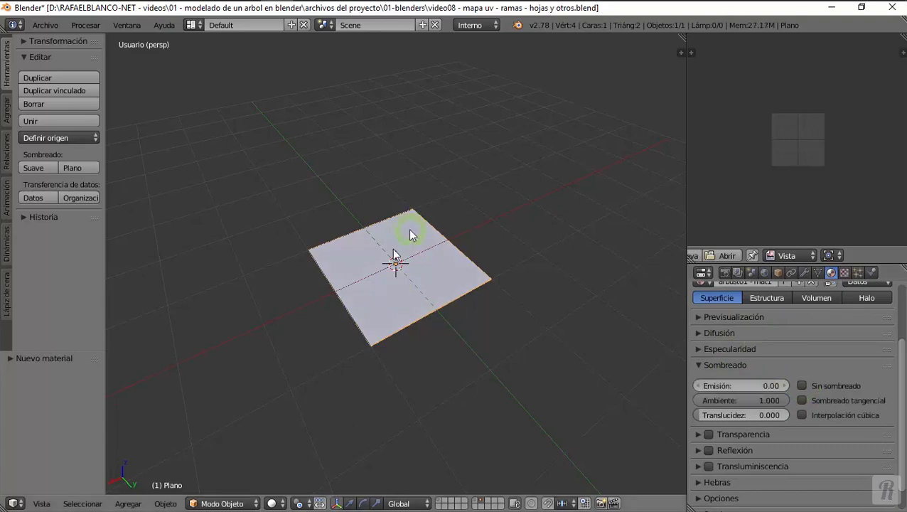
left_click(801, 386)
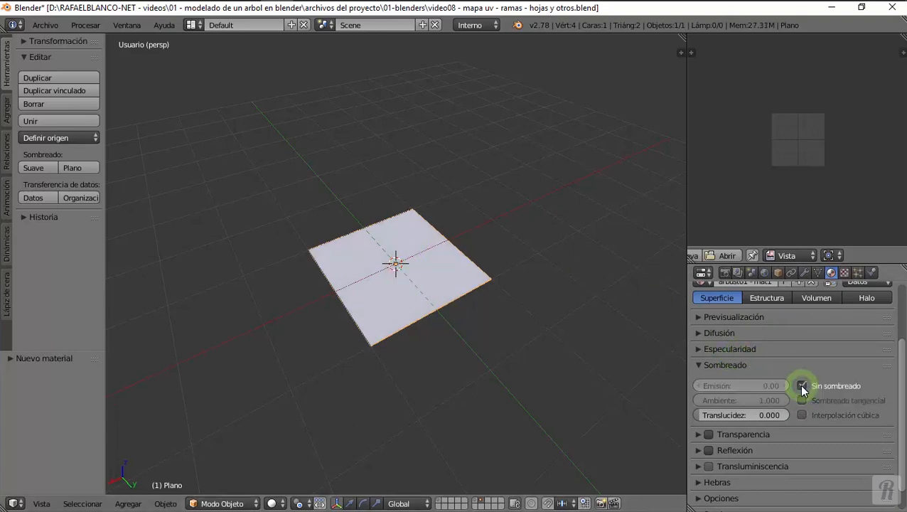
left_click(801, 385)
left_click(801, 385)
left_click(802, 385)
left_click(801, 385)
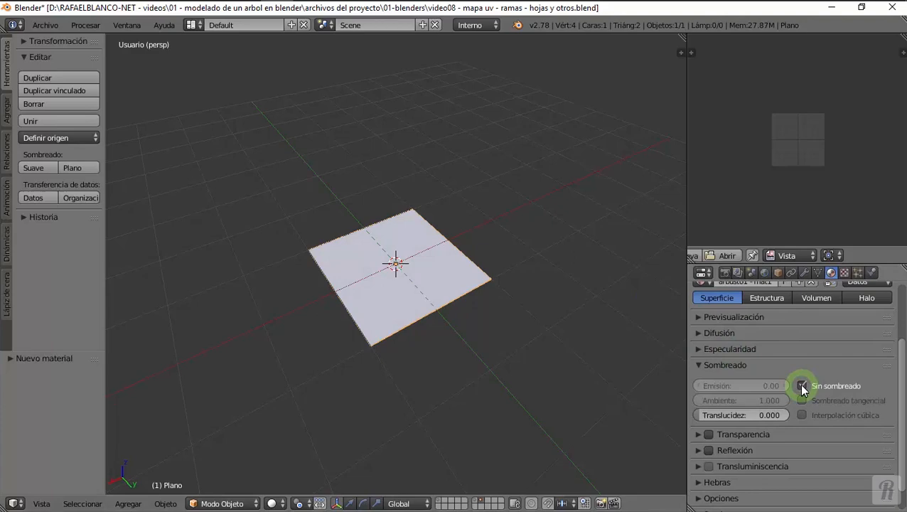
left_click(700, 365)
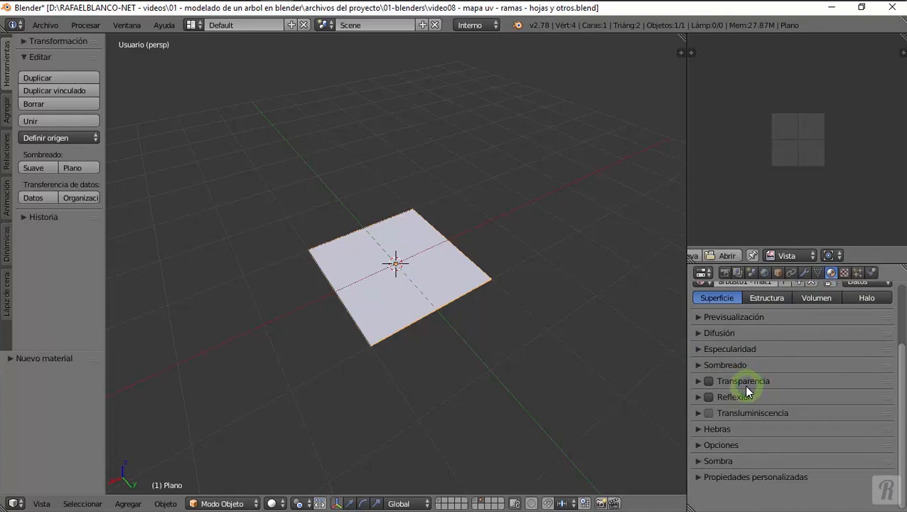
Enable transparency on the arbusto1 - mat1 material using the Z Transparency (Transparencia Z) method
left_click(699, 380)
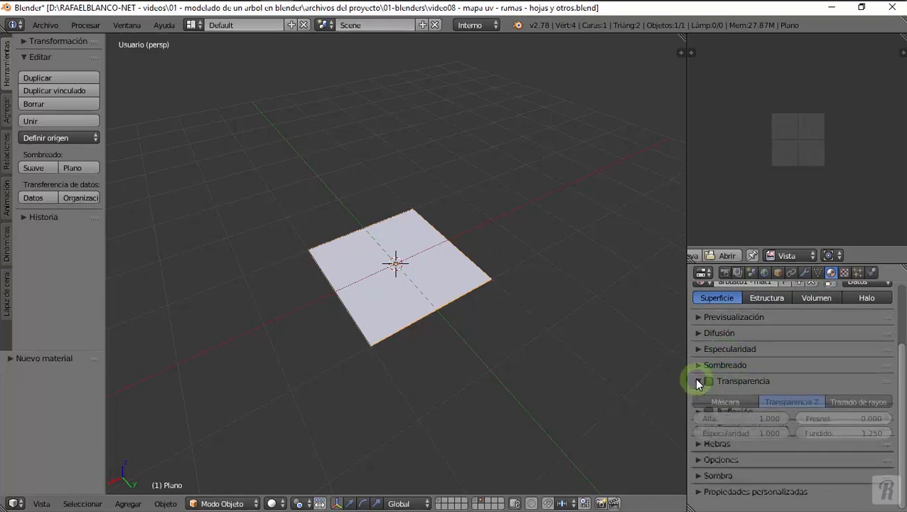
left_click(708, 383)
left_click(784, 397)
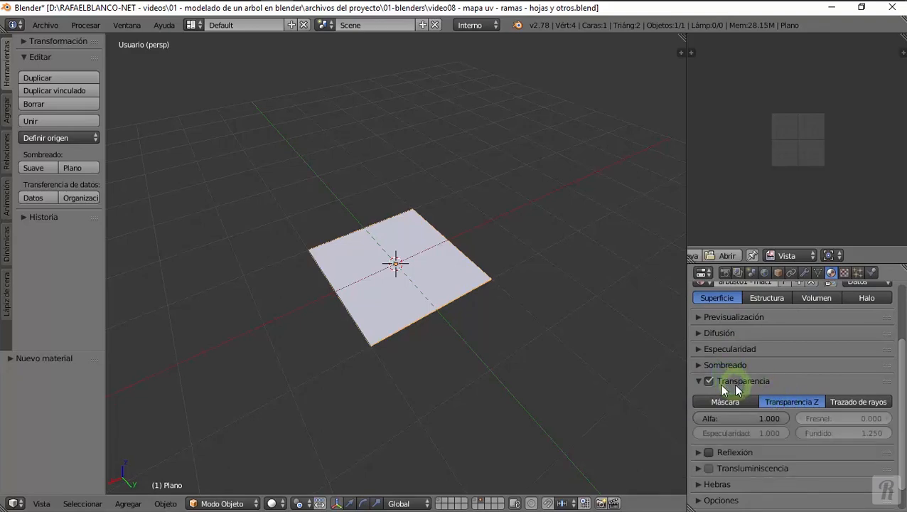
left_click(697, 381)
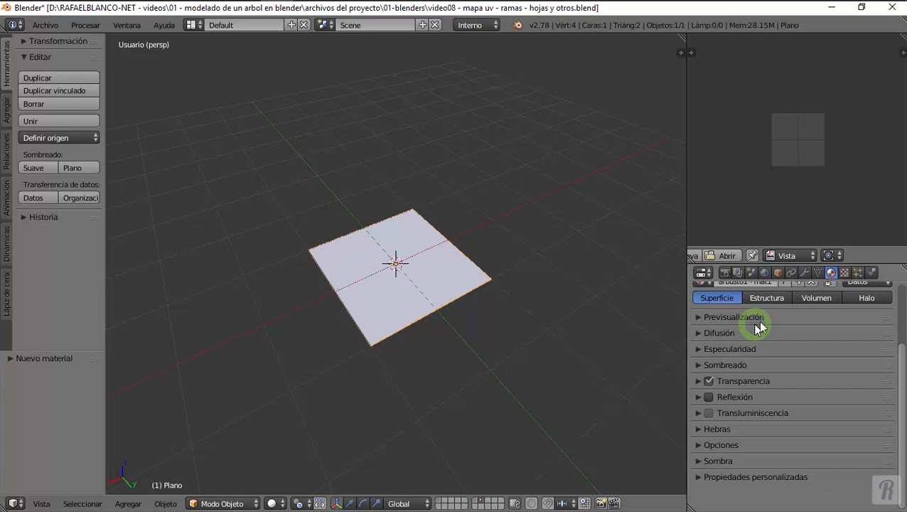
Add a new texture to the arbusto1 - mat1 material, name it "arbusto1 - tex1", and show its slot in the texture list
left_click(844, 273)
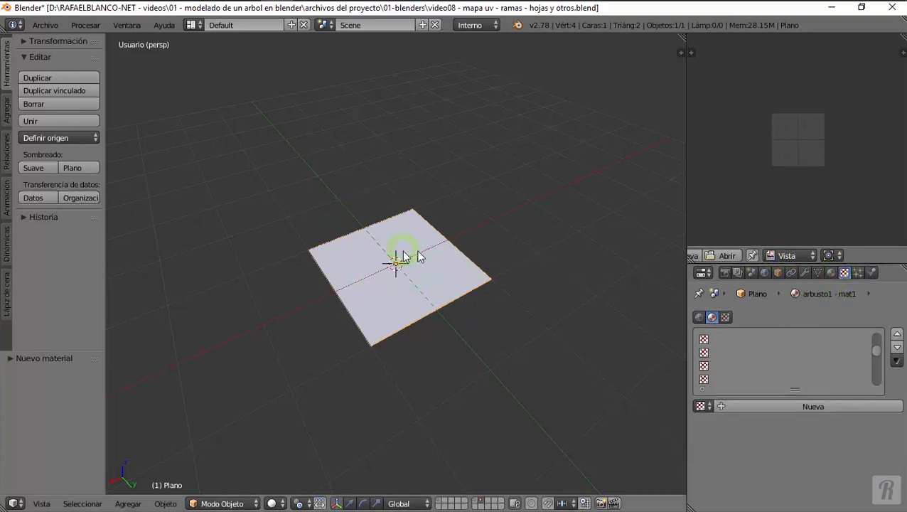
left_click(733, 406)
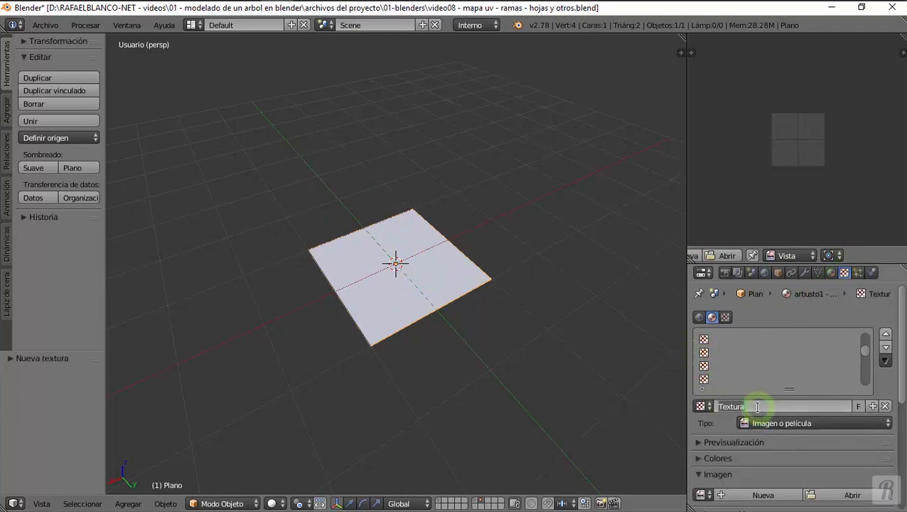
type("arbusto1 - tex1")
key("Return")
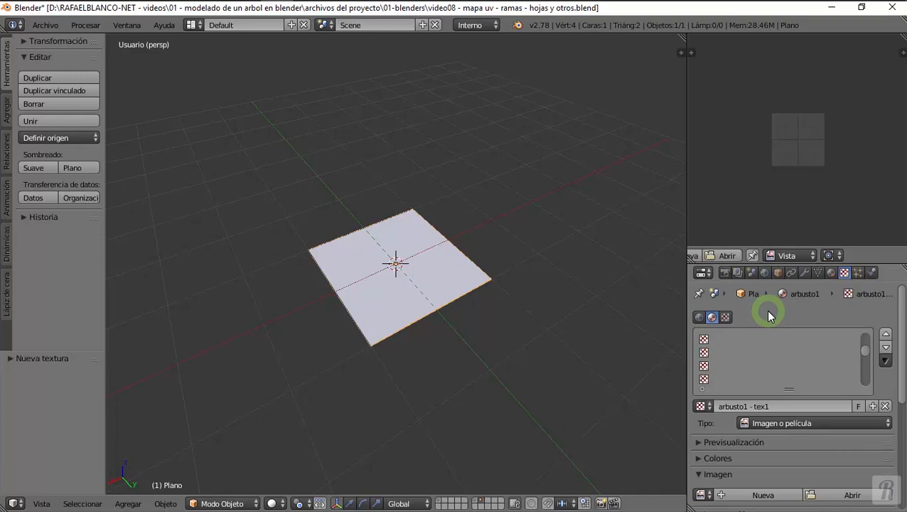
left_click_drag(867, 349, 864, 335)
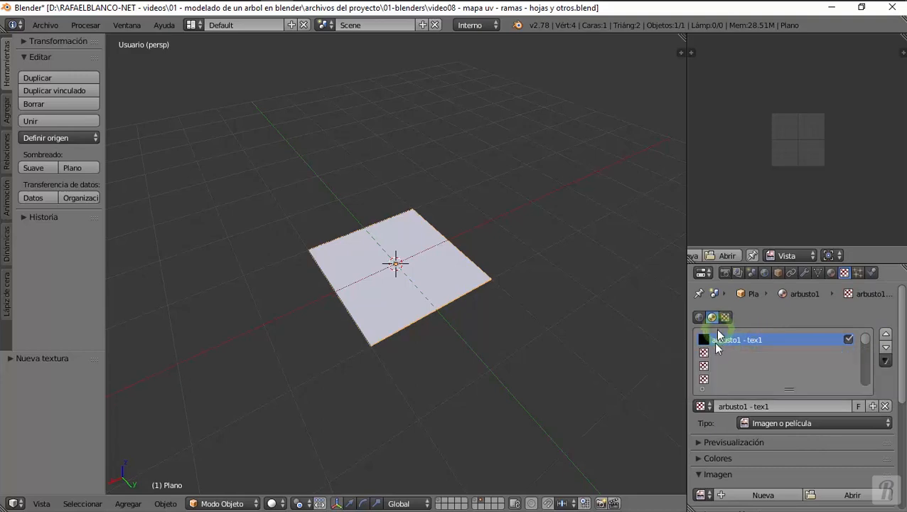
Open the file browser for choosing the image file of the arbusto1 - tex1 texture
scroll(726, 414, "down", 1)
scroll(728, 415, "down", 3)
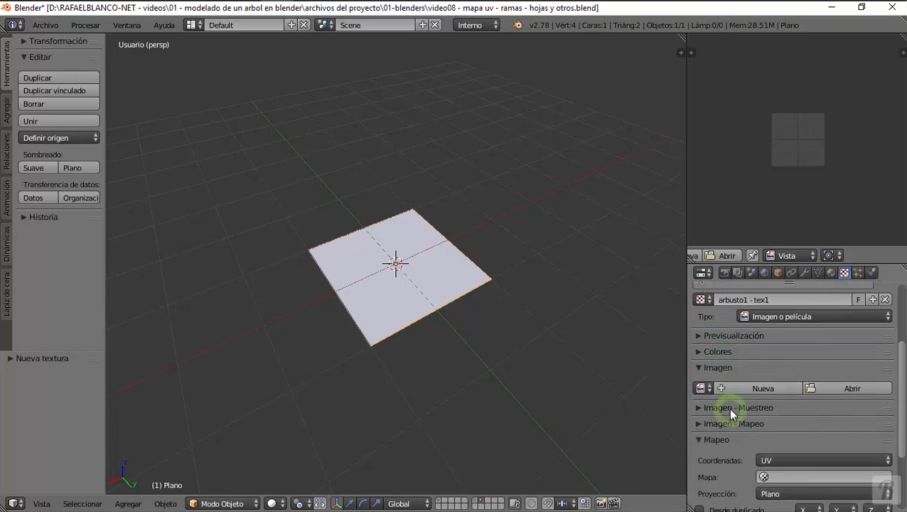
left_click(698, 368)
left_click(698, 368)
left_click(836, 391)
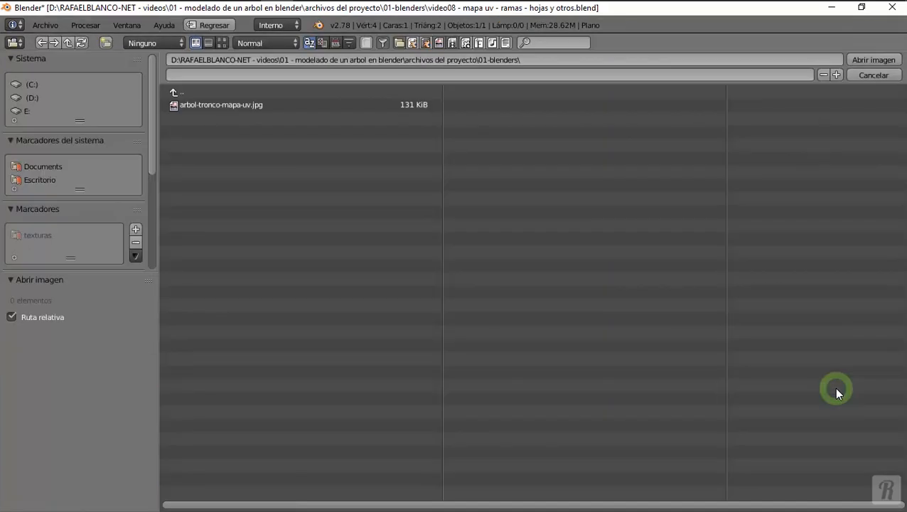
Browse to the 02-imagenes folder inside archivos del proyecto of the project 01 - modelado de un arbol en blender
left_click(221, 43)
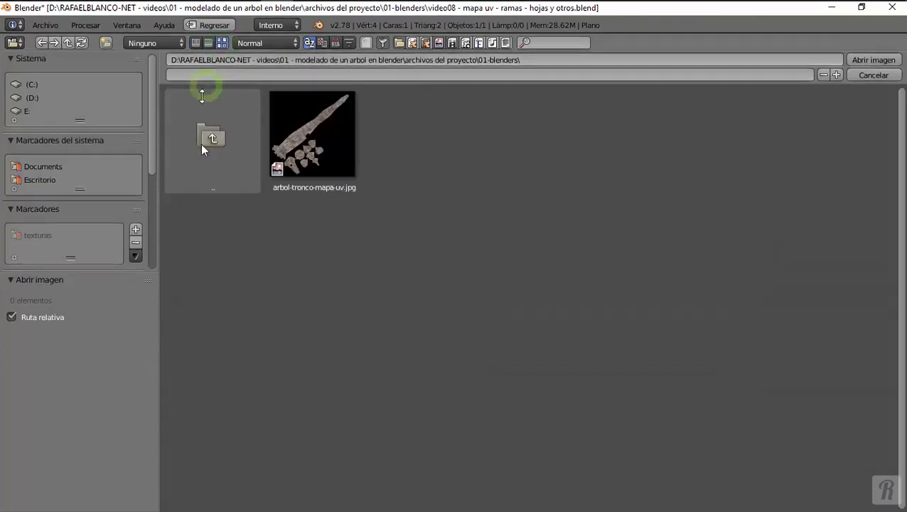
left_click(42, 98)
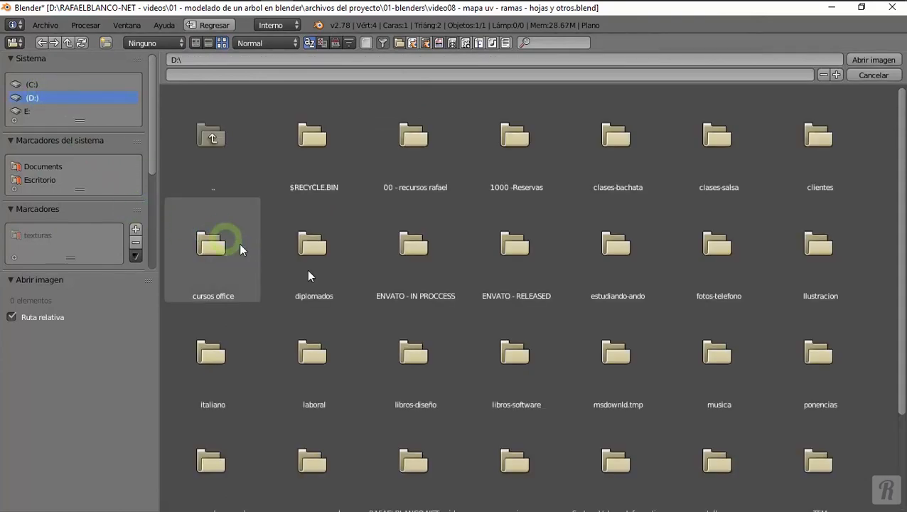
left_click(196, 42)
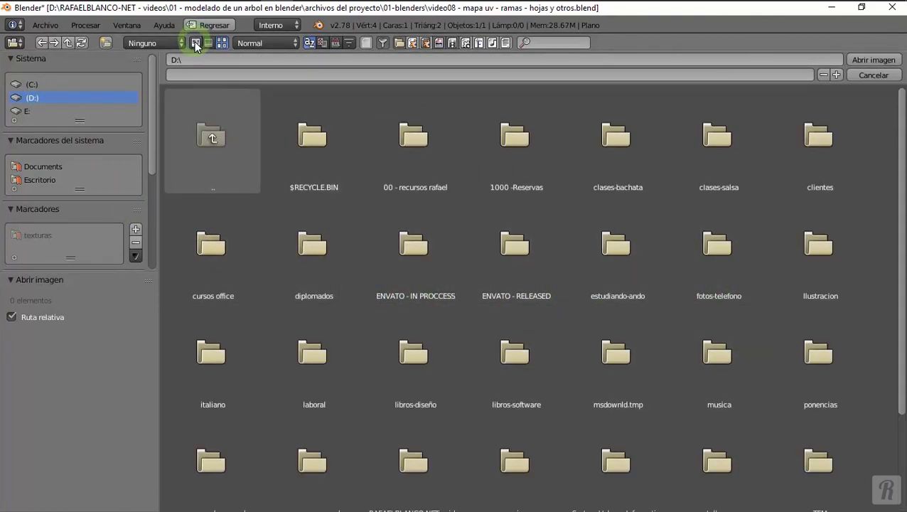
left_click(191, 397)
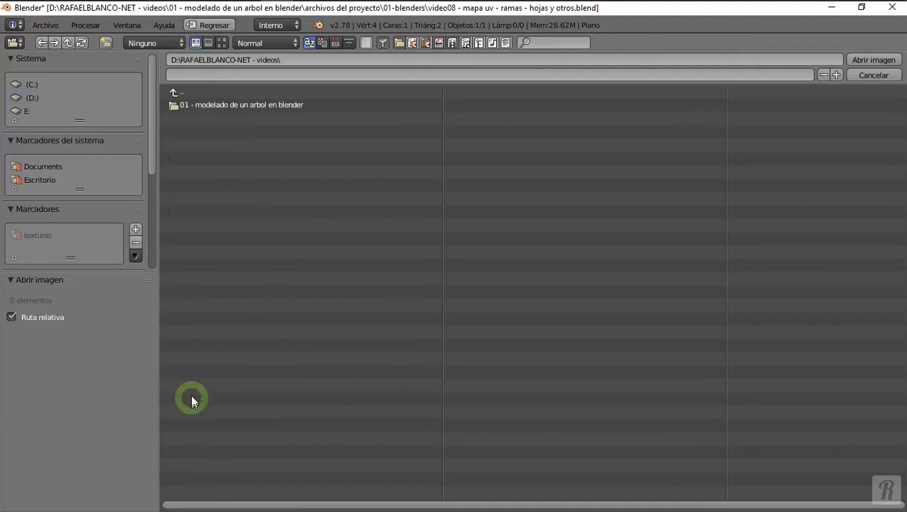
left_click(192, 108)
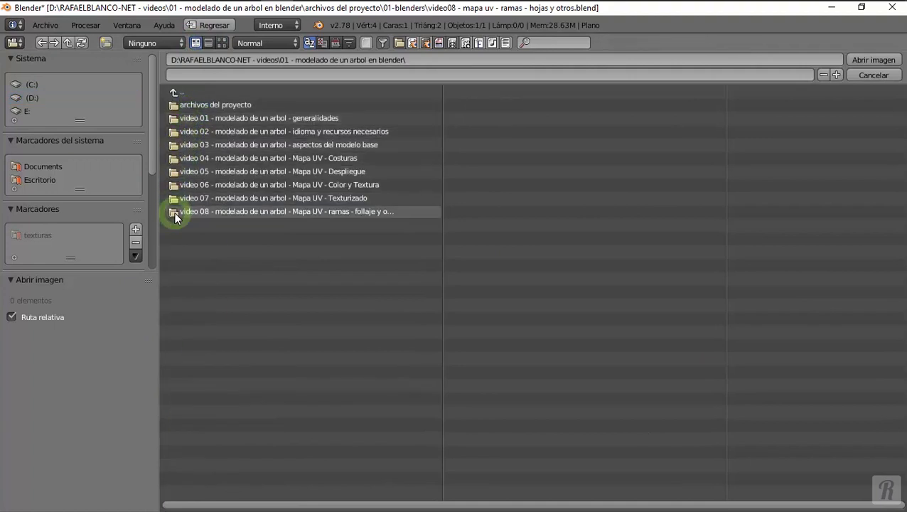
left_click(176, 212)
left_click(180, 91)
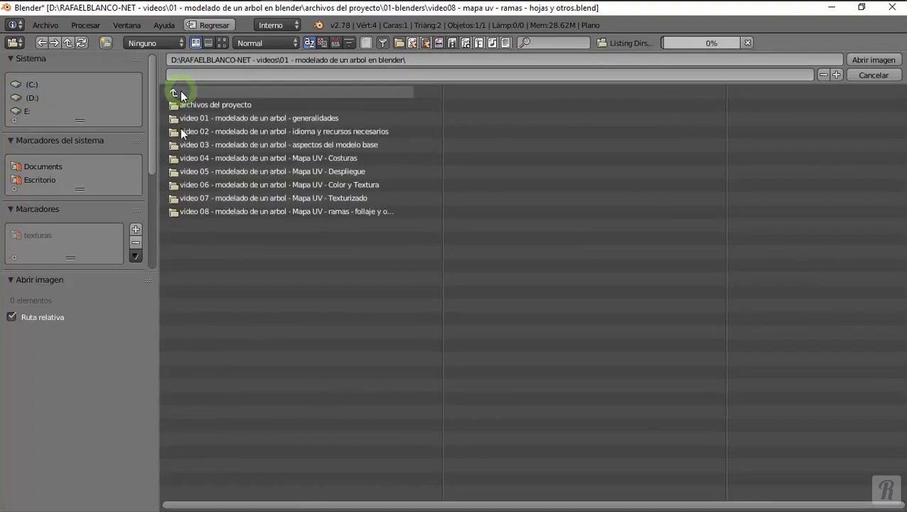
left_click(179, 116)
left_click(175, 93)
left_click(176, 105)
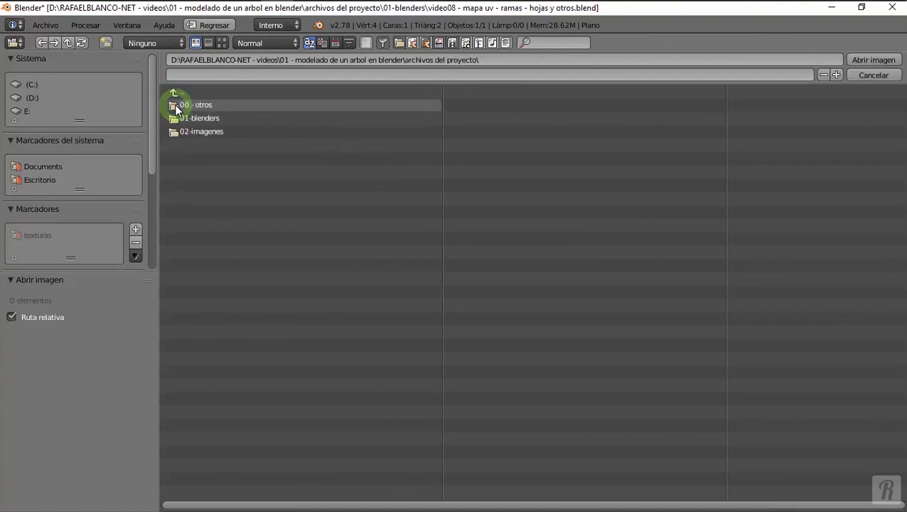
left_click(181, 133)
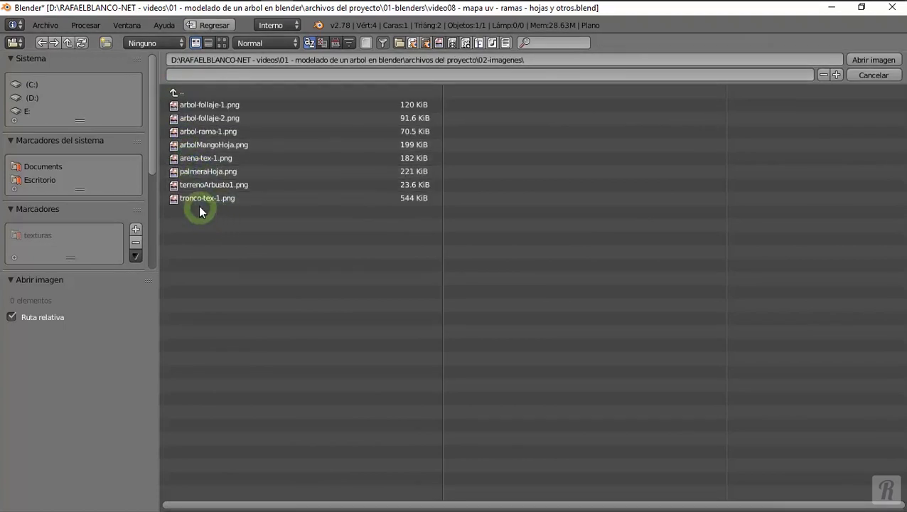
Display the image files as thumbnails and load terrenoArbusto1.png into the arbusto1 - tex1 texture
left_click(221, 44)
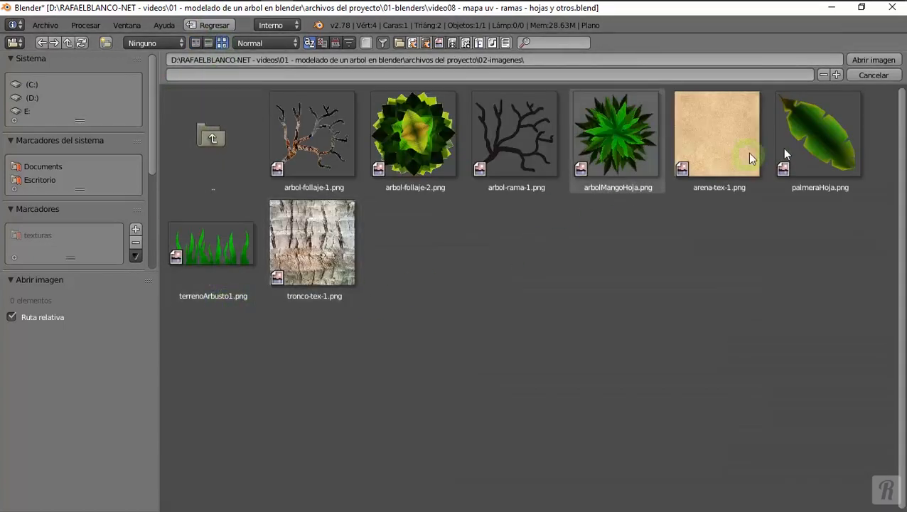
left_click(206, 249)
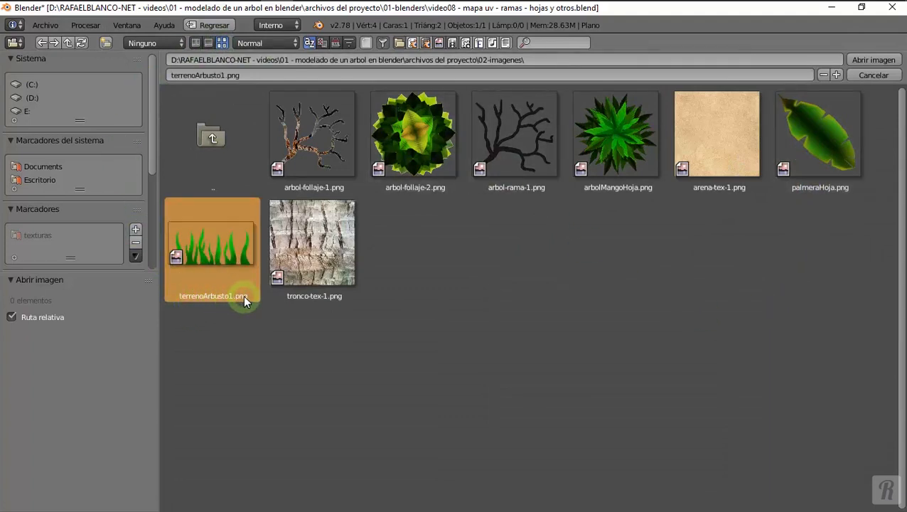
left_click(854, 60)
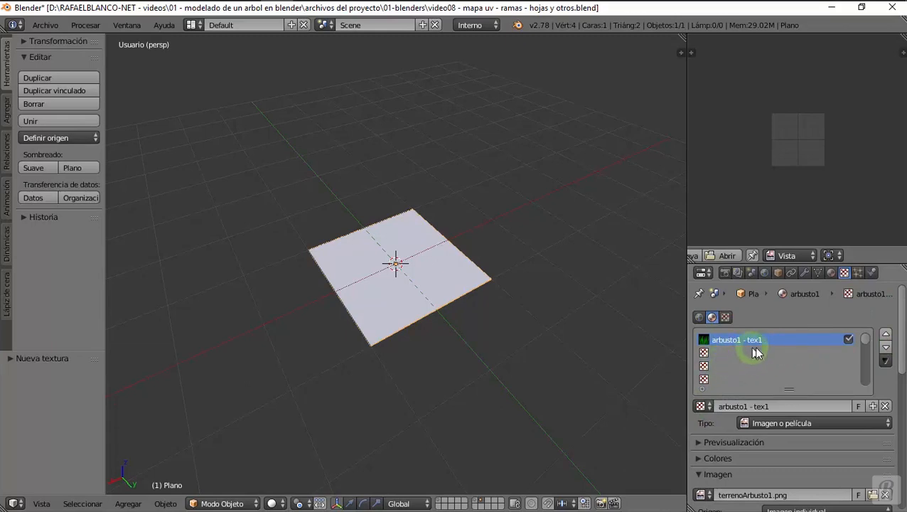
Show the preview of the arbusto1 - tex1 texture and inspect it along with the UV editor's image options
left_click(697, 442)
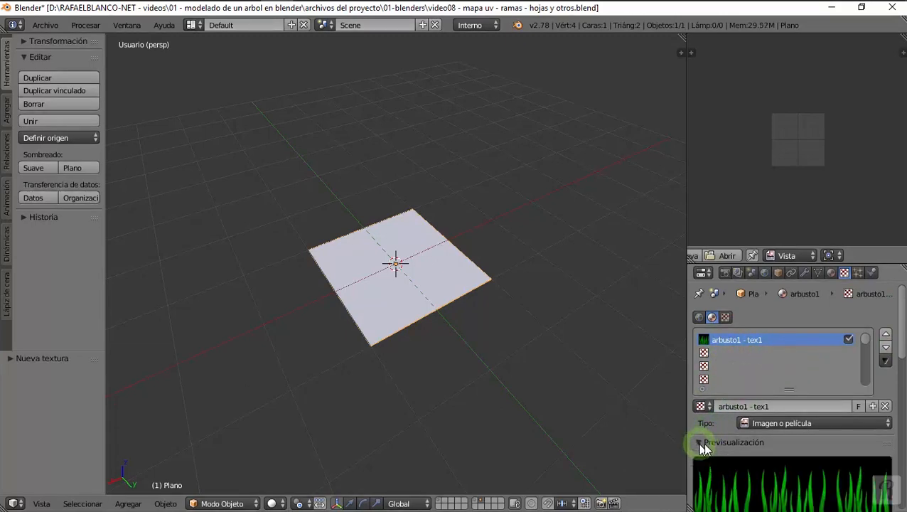
scroll(789, 412, "down", 4)
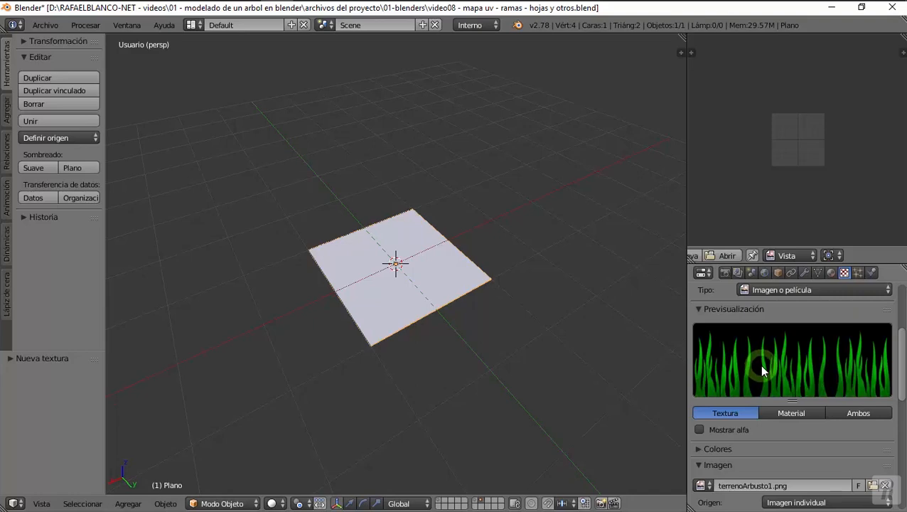
scroll(749, 369, "up", 4)
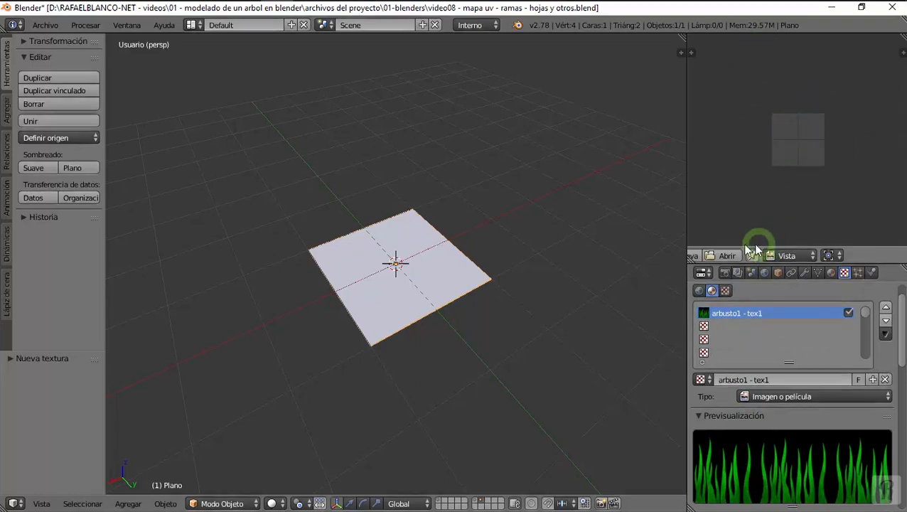
middle_click_drag(730, 256, 875, 259)
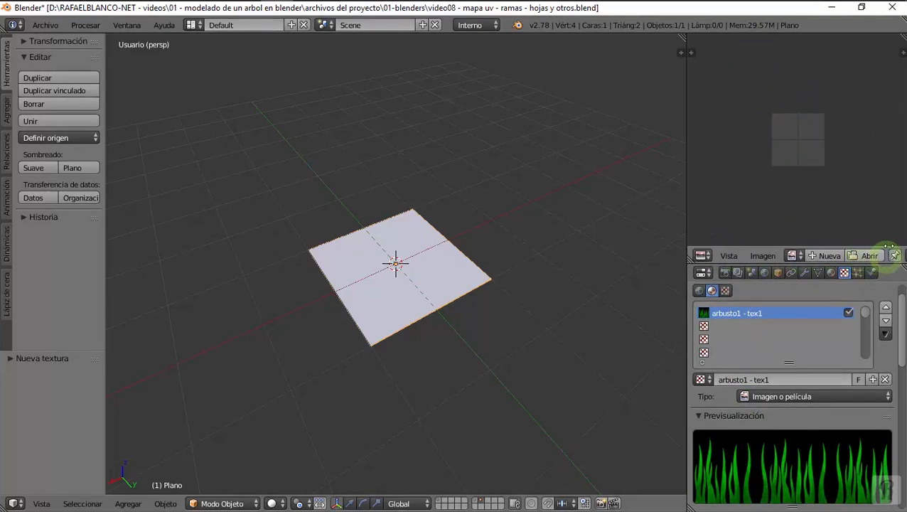
left_click(795, 255)
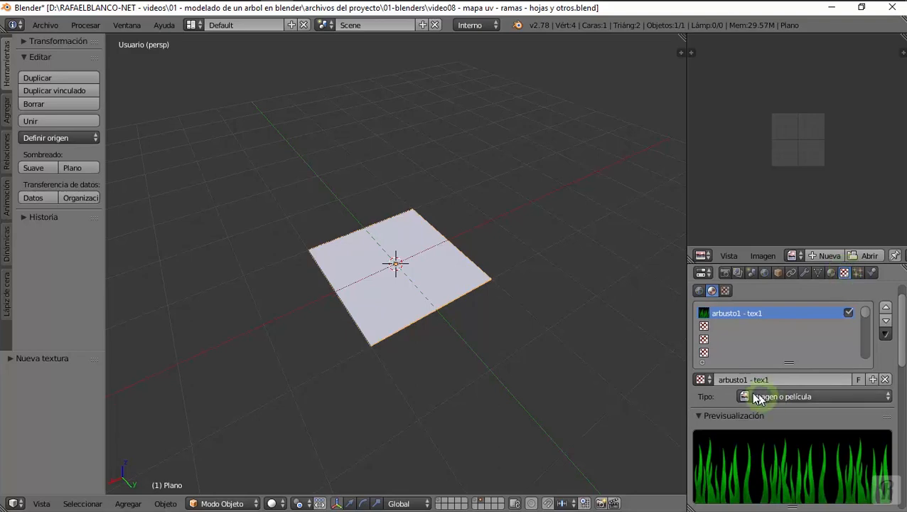
Collapse the texture's image and mapping settings and enable the diffuse Alfa influence for arbusto1 - tex1
scroll(705, 375, "down", 8)
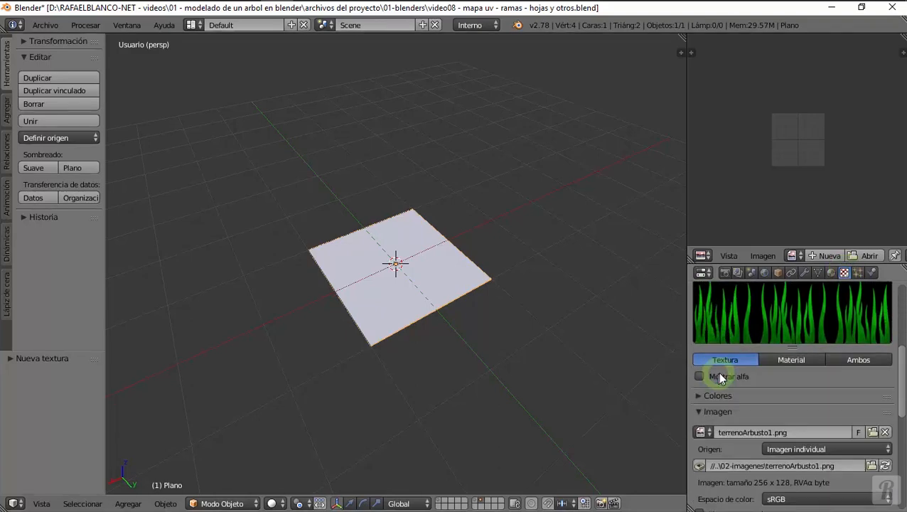
left_click_drag(701, 310, 704, 436)
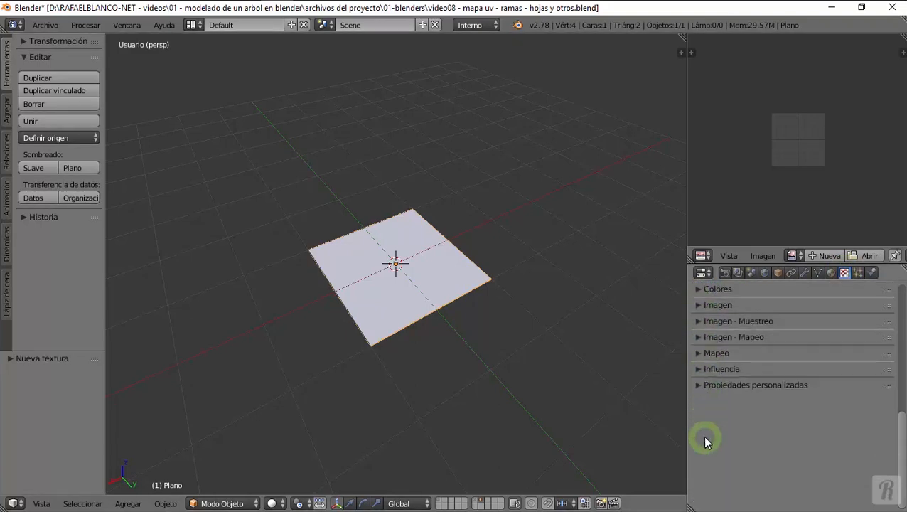
left_click(696, 369)
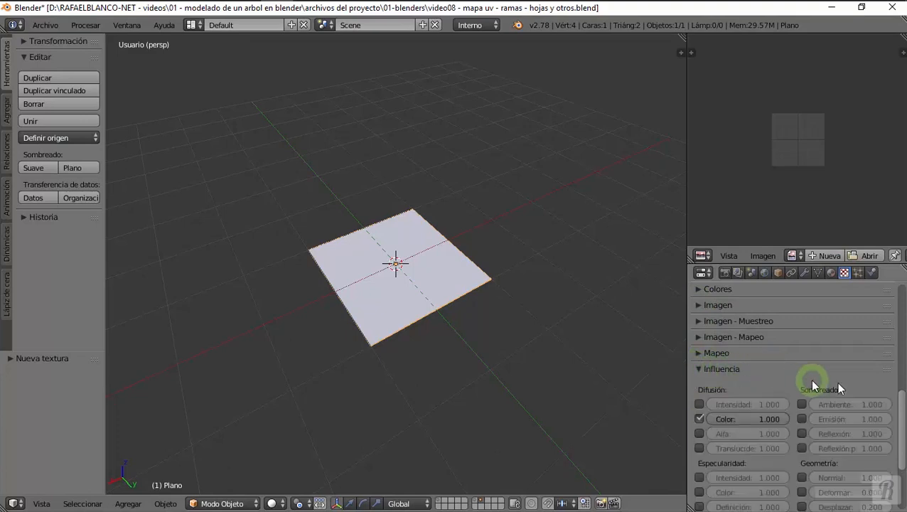
scroll(807, 384, "down", 2)
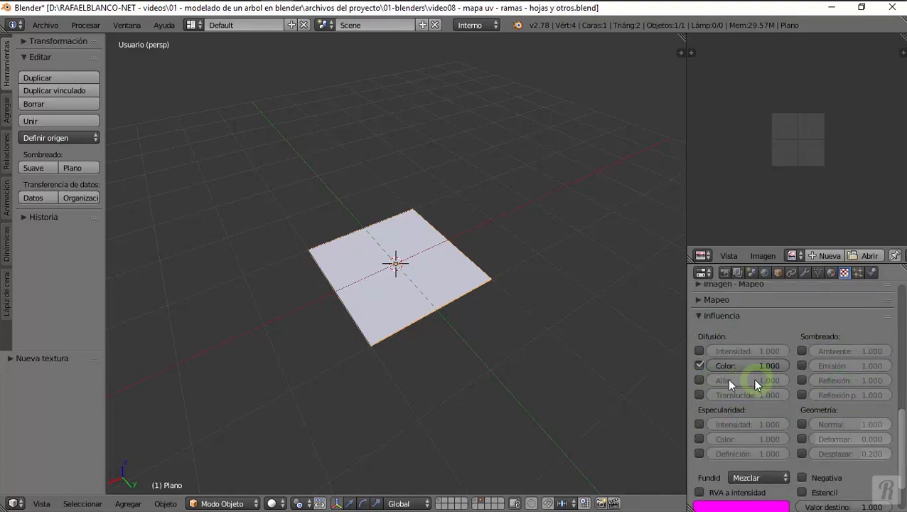
left_click(700, 381)
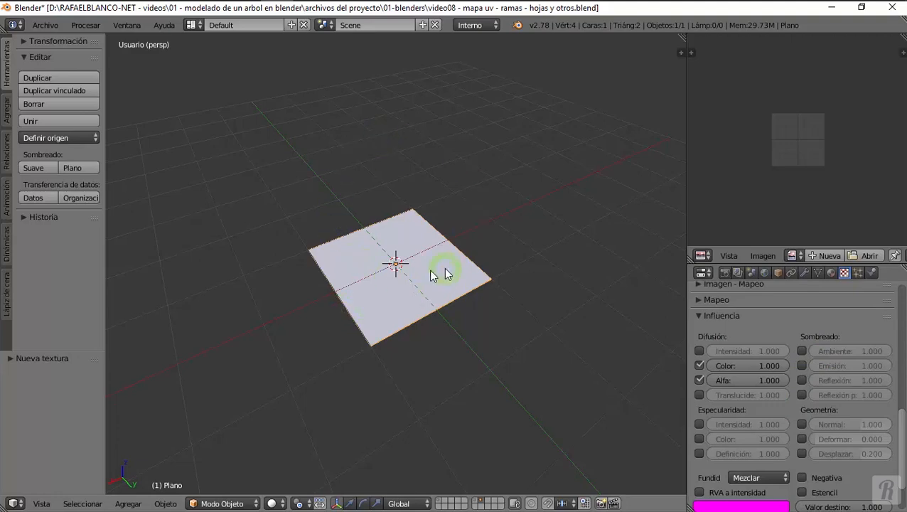
Set the 3D view's shading to Textura to check the plane
left_click(281, 503)
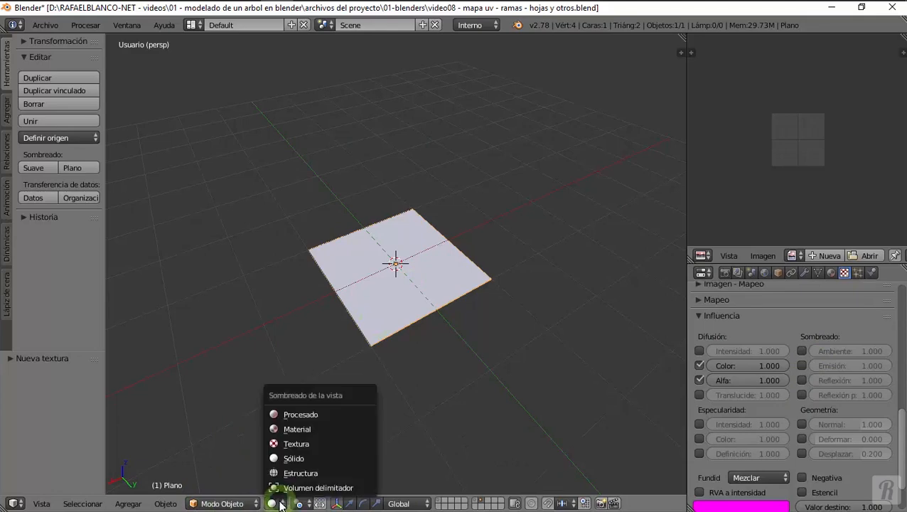
left_click(284, 440)
middle_click_drag(336, 320, 442, 318)
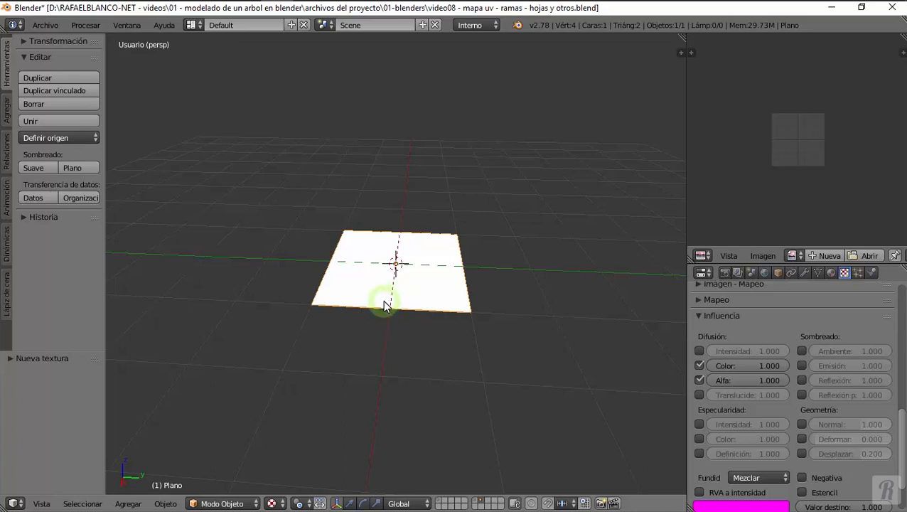
Put the plane in Edit Mode and assign the terrenoArbusto1.png image to its UV layout in the UV editor
left_click(219, 504)
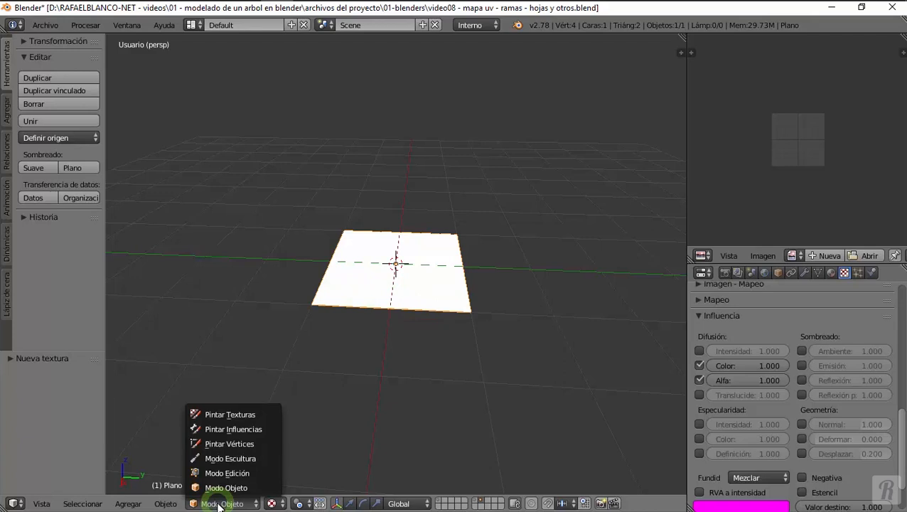
left_click(227, 473)
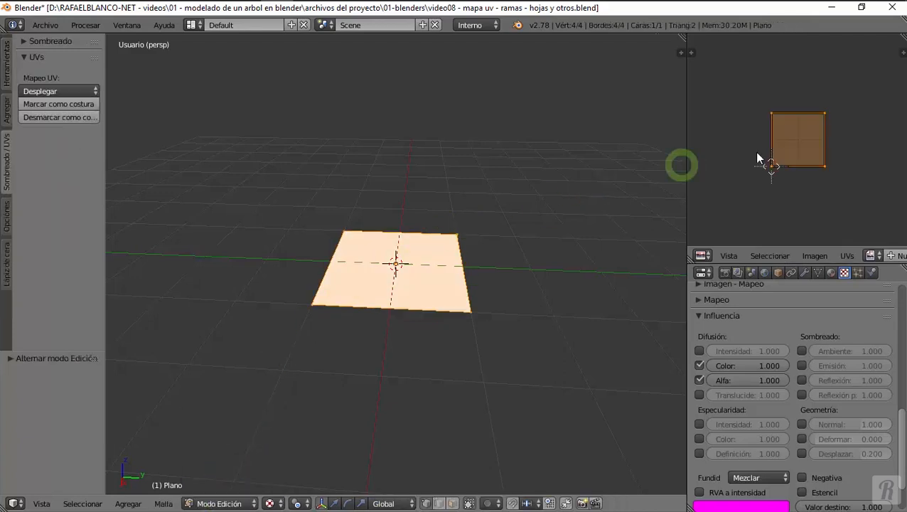
scroll(827, 148, "up", 3)
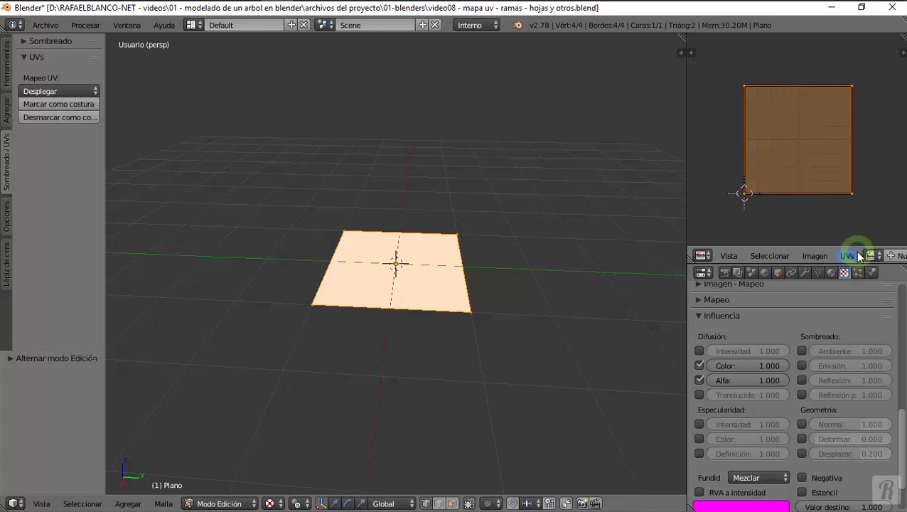
scroll(858, 256, "right", 3)
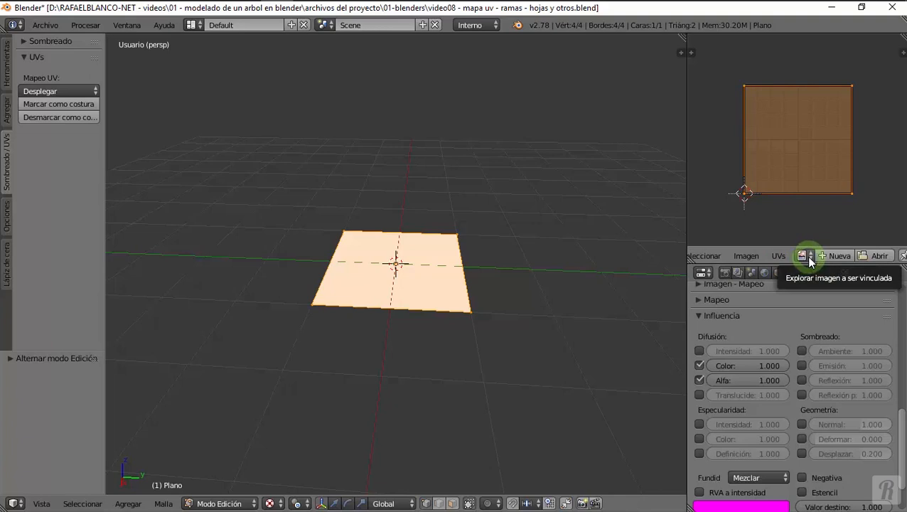
left_click(811, 260)
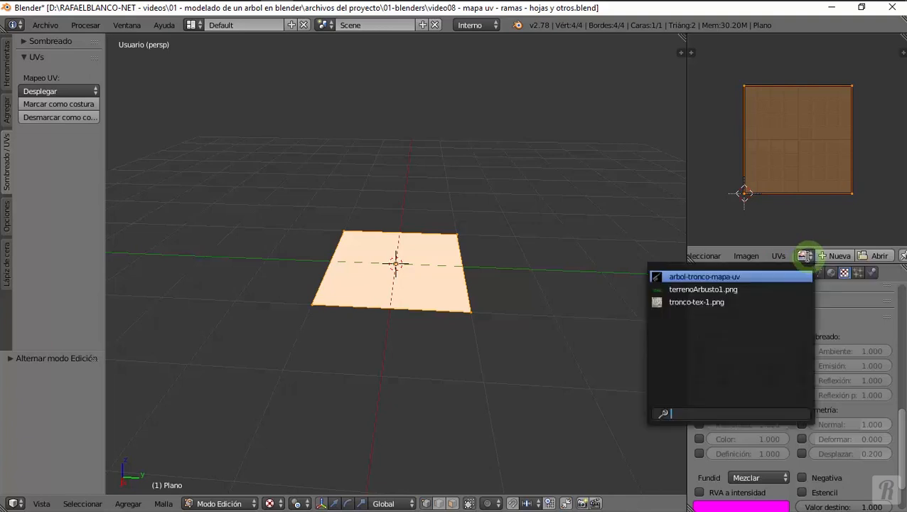
left_click(730, 288)
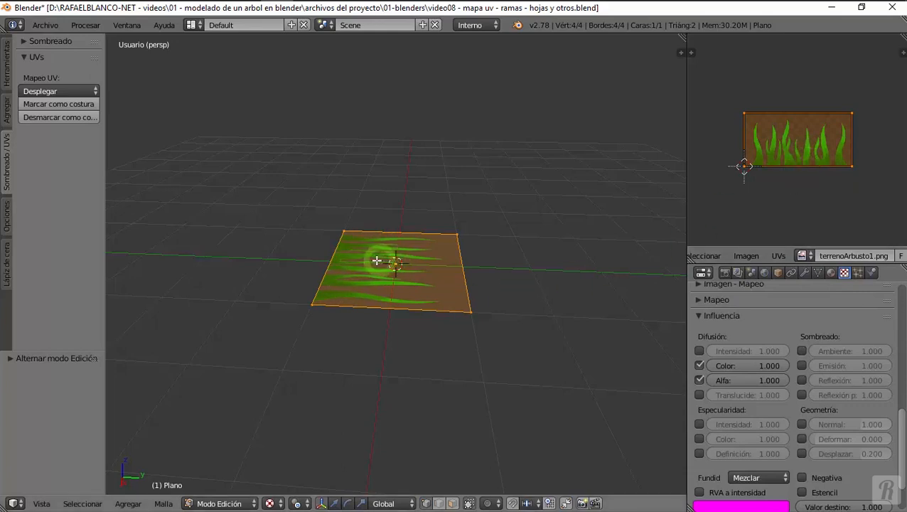
middle_click_drag(350, 255, 567, 254)
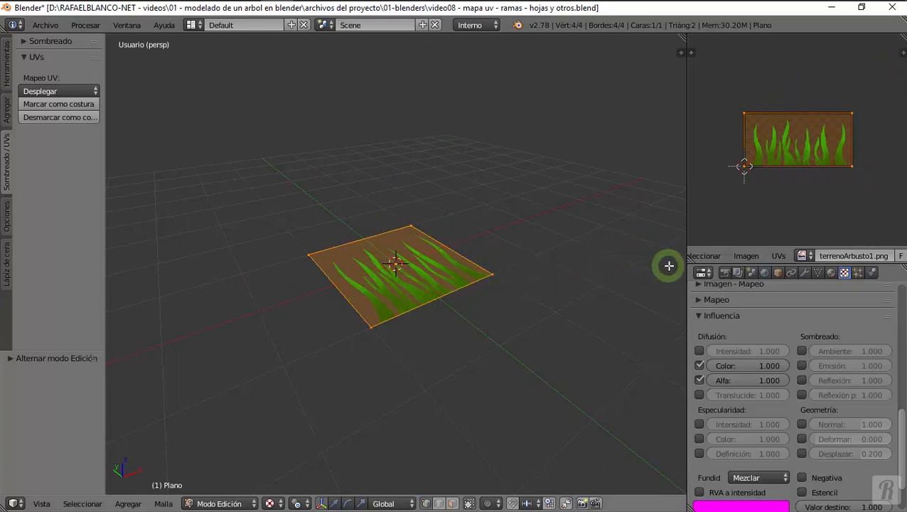
Rename the plane's UV map as "arbusto 1 - uv1" in its mesh data
left_click(818, 272)
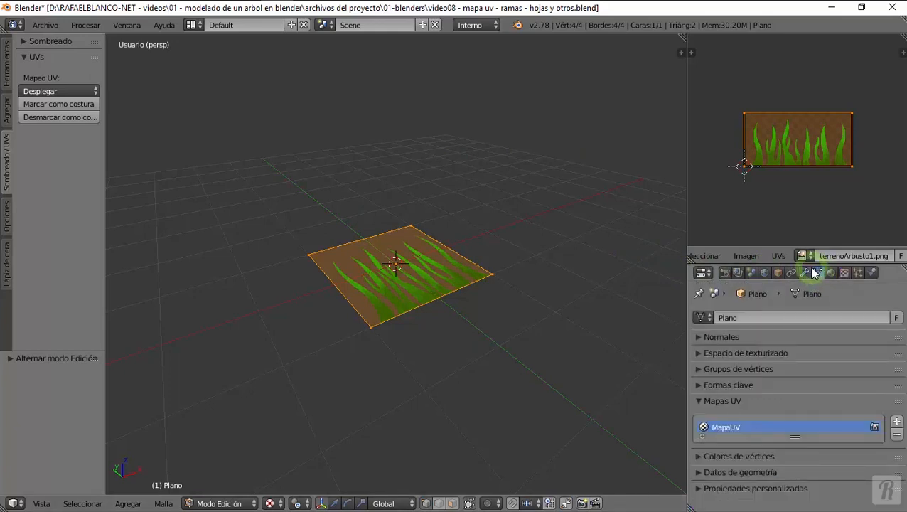
left_click(698, 402)
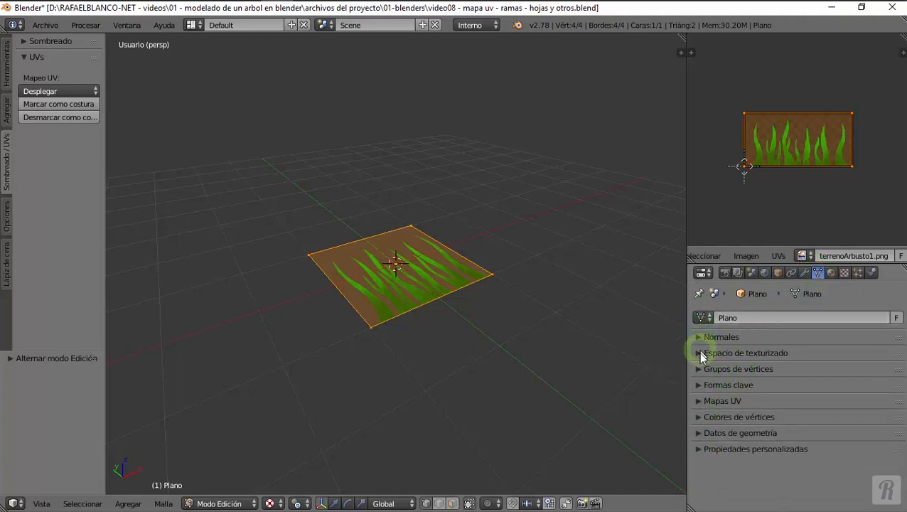
left_click(697, 403)
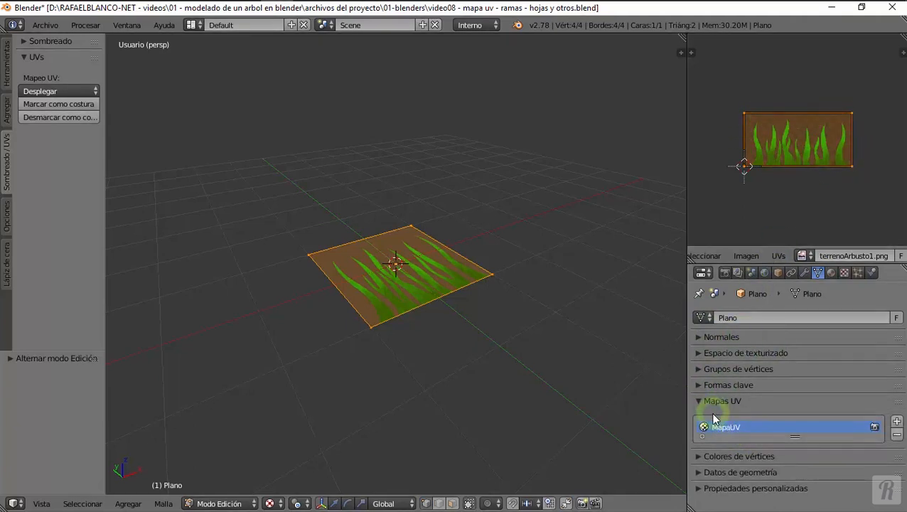
double_click(729, 427)
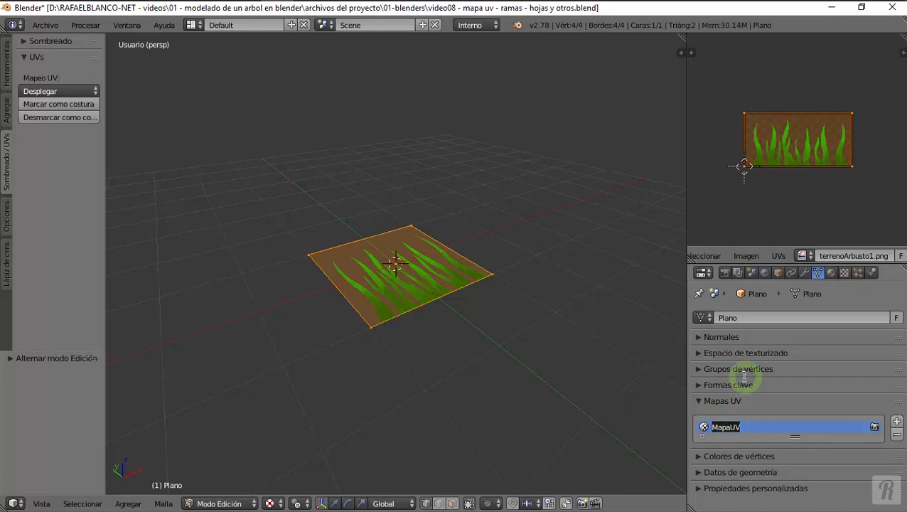
type("rbusto 1 - uv1")
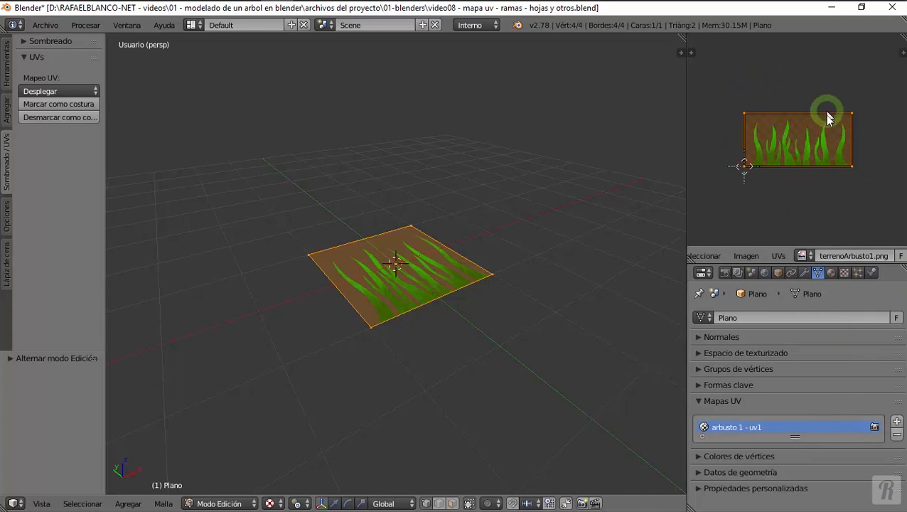
Collapse the plane's UV maps settings and set the 3D view's shading to Material
left_click(699, 402)
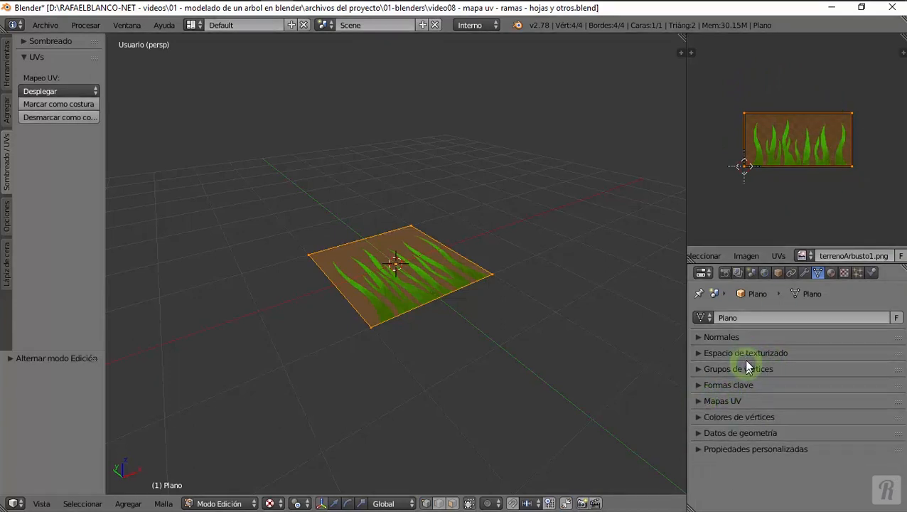
left_click(282, 503)
left_click(299, 431)
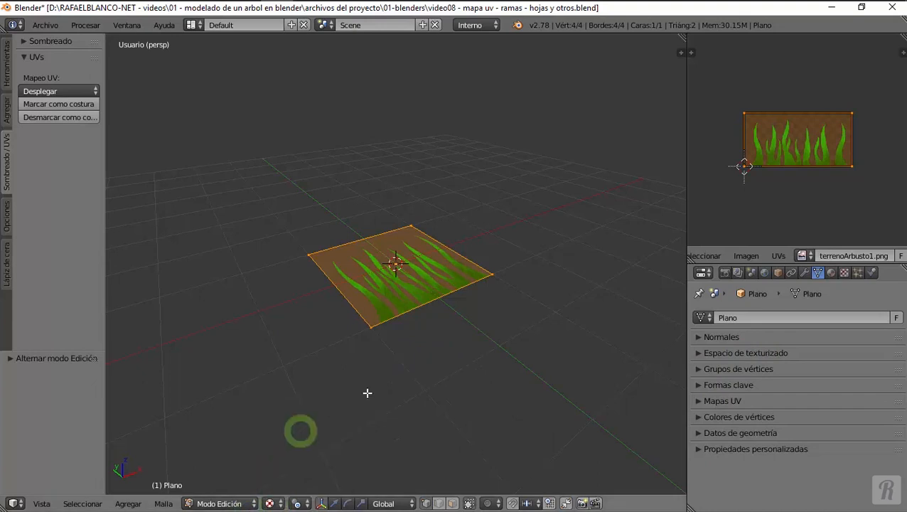
mouse_move(405, 340)
middle_mouse_down()
mouse_move(404, 264)
mouse_move(363, 287)
mouse_move(356, 361)
mouse_move(334, 431)
middle_mouse_up()
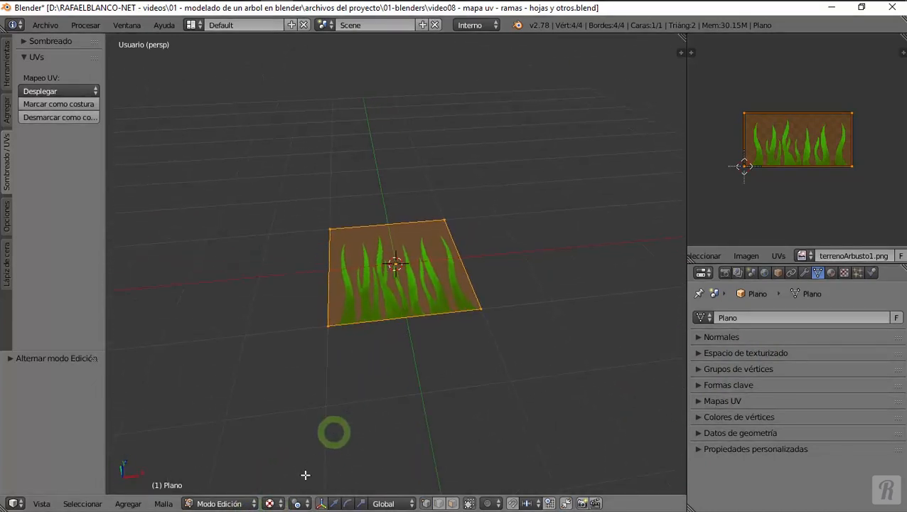
left_click(274, 503)
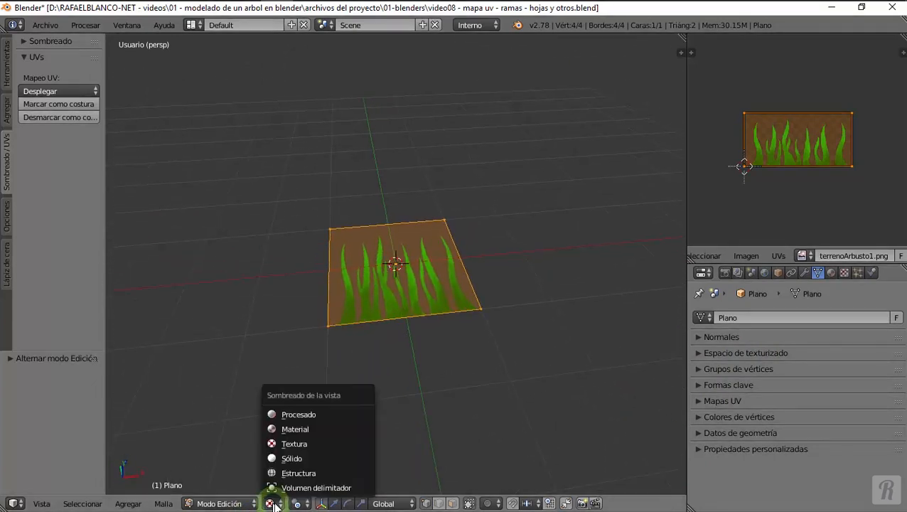
left_click(291, 427)
middle_click_drag(374, 395, 382, 360)
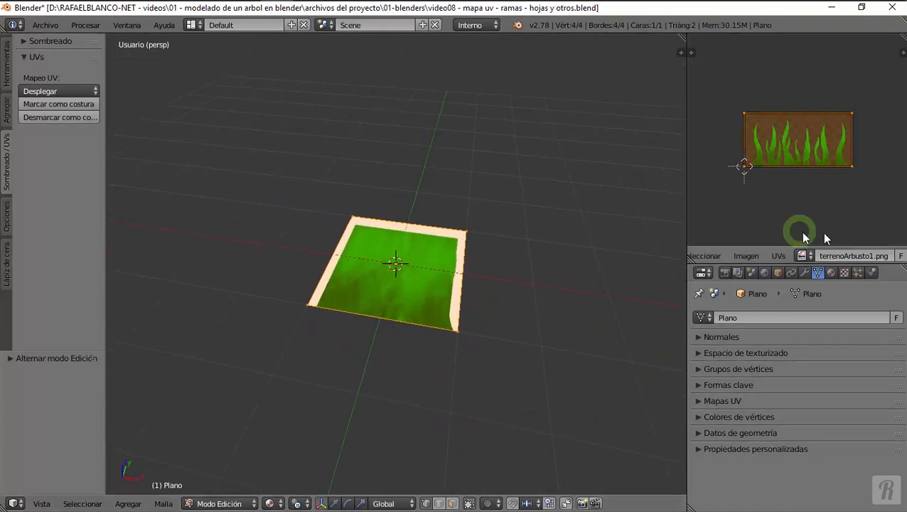
Set the Alfa of the arbusto1 - mat1 material's Z transparency to 0
left_click(833, 274)
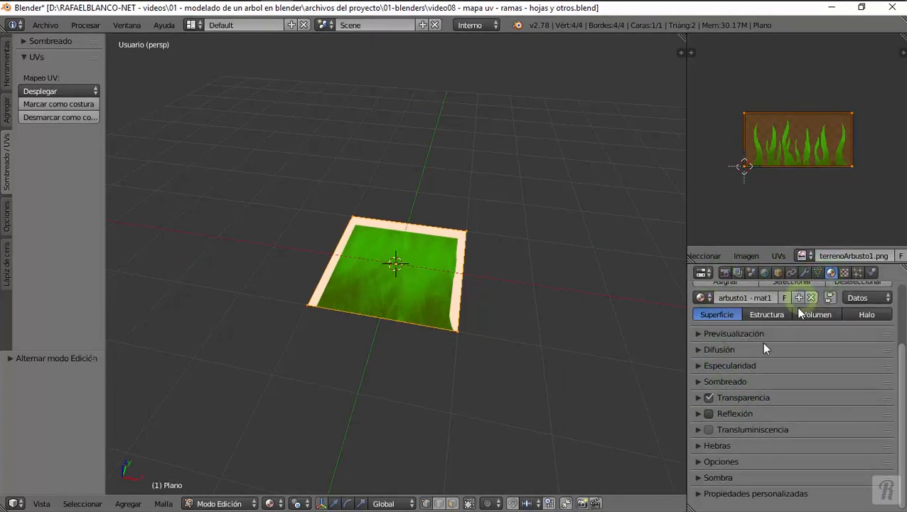
left_click(698, 398)
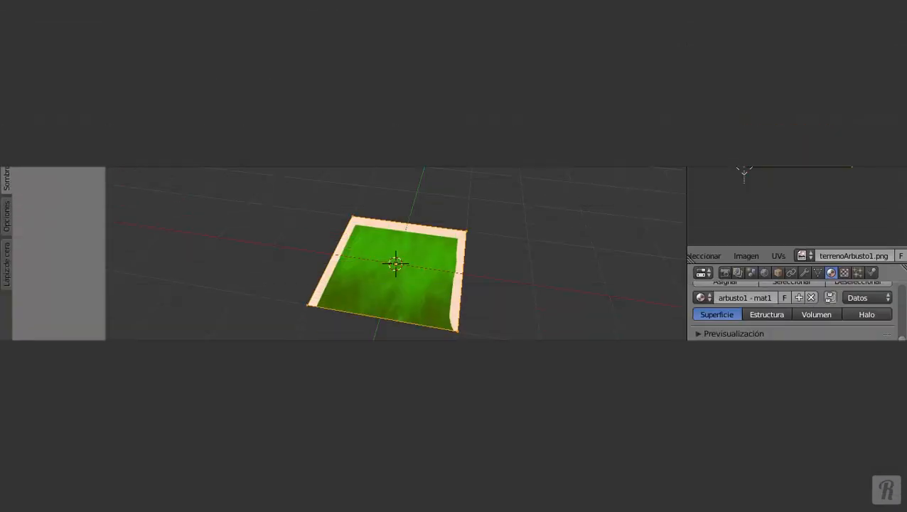
left_click_drag(728, 435, 627, 439)
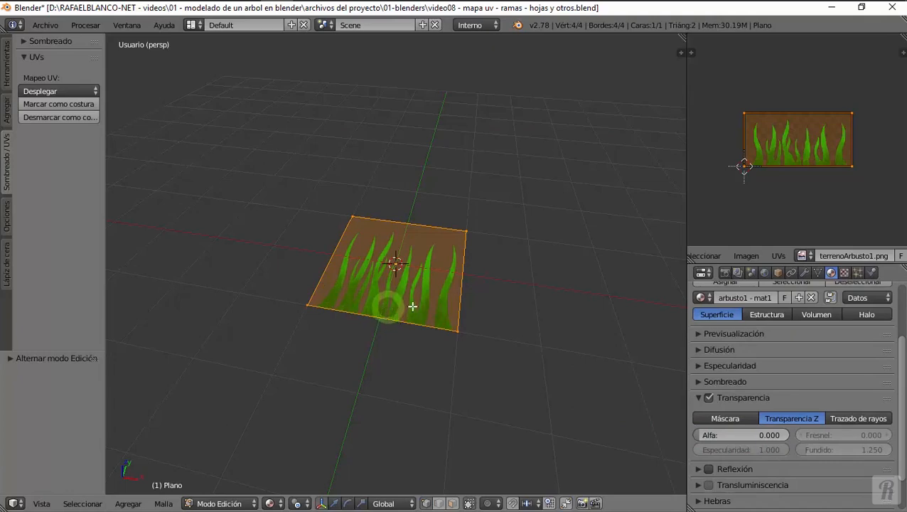
mouse_move(417, 314)
middle_mouse_down()
mouse_move(435, 202)
mouse_move(442, 276)
mouse_move(443, 177)
mouse_move(447, 307)
mouse_move(449, 170)
mouse_move(447, 314)
mouse_move(448, 196)
mouse_move(458, 170)
mouse_move(457, 315)
mouse_move(449, 310)
middle_mouse_up()
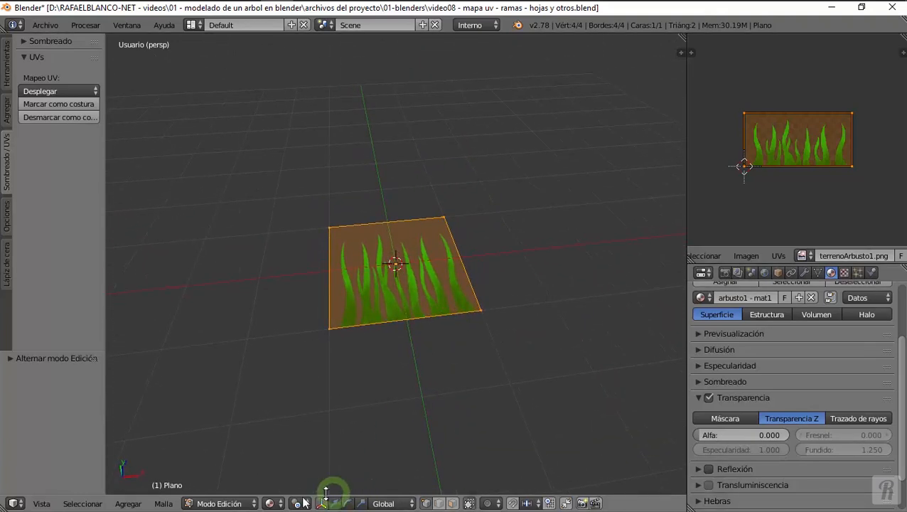
Check the plane's transparent foliage in the 3D view with Procesado shading
left_click(272, 503)
left_click(286, 414)
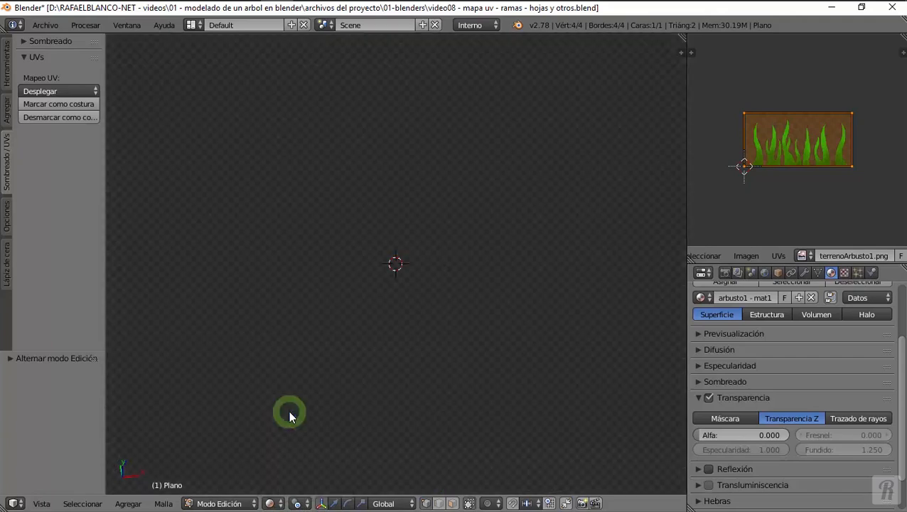
mouse_move(413, 338)
middle_mouse_down()
mouse_move(411, 308)
mouse_move(470, 208)
mouse_move(422, 345)
middle_mouse_up()
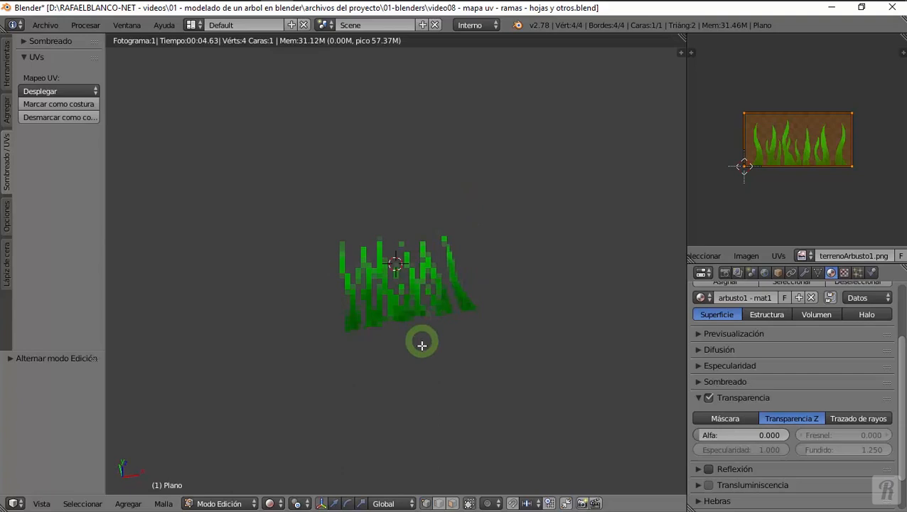
Set the 3D view's shading to Textura and return the plane to Object Mode
left_click(273, 503)
left_click(304, 451)
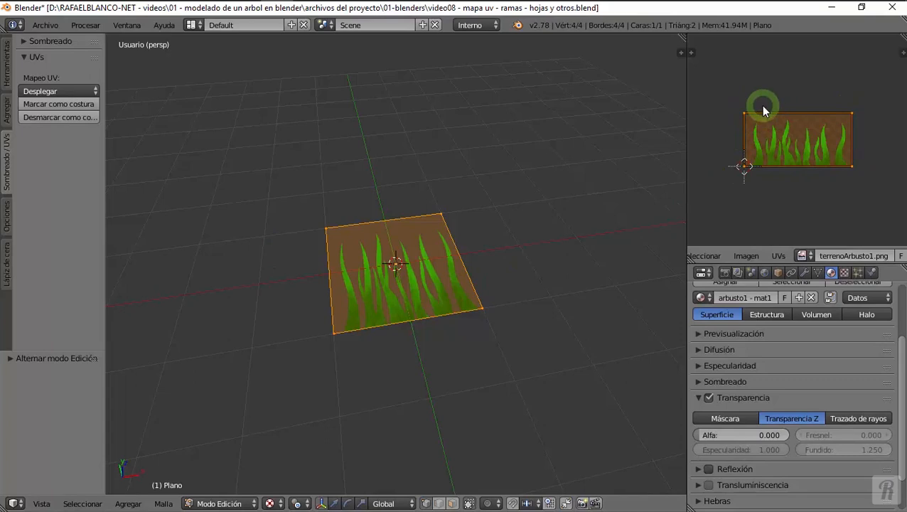
left_click(239, 497)
left_click(233, 489)
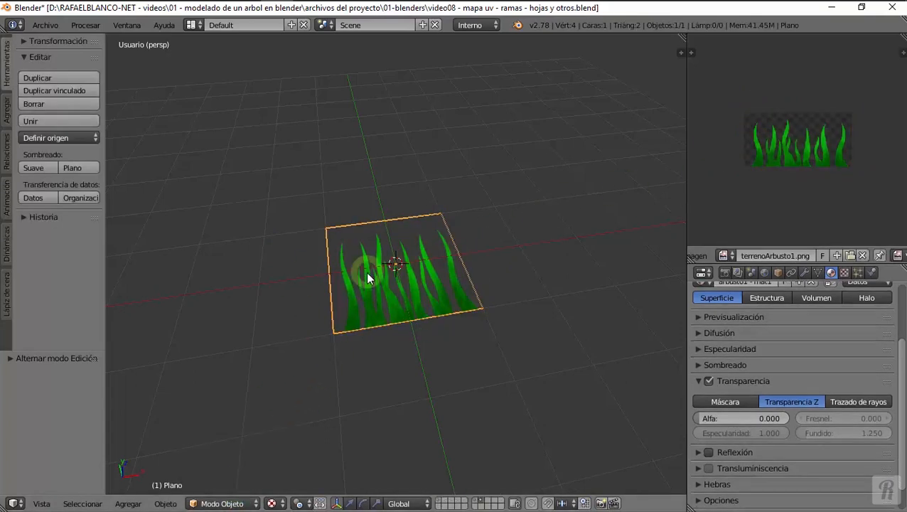
Scale the foliage plane by about 2 along the global X axis
middle_click_drag(451, 255, 417, 270)
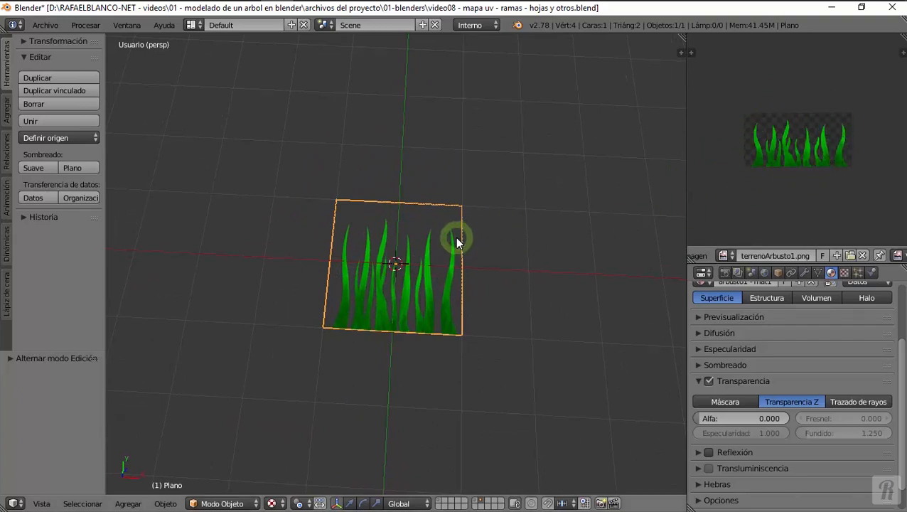
key("s")
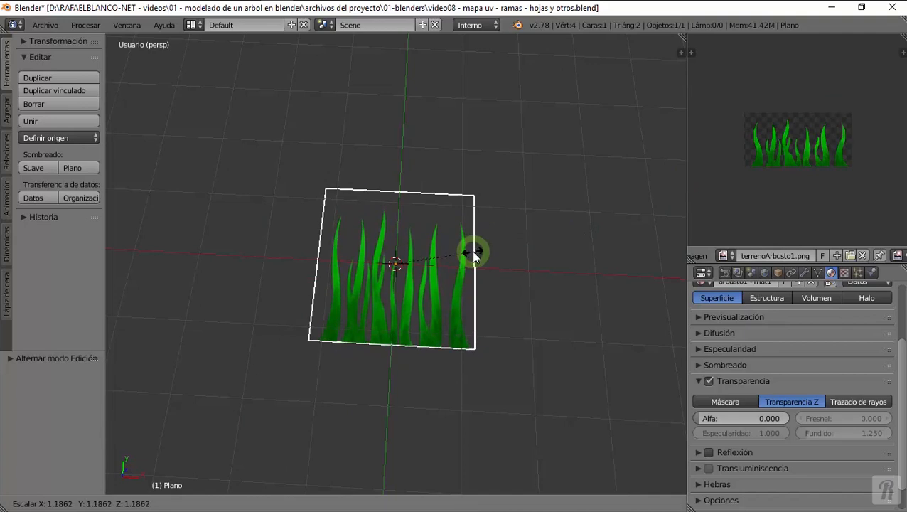
key("x")
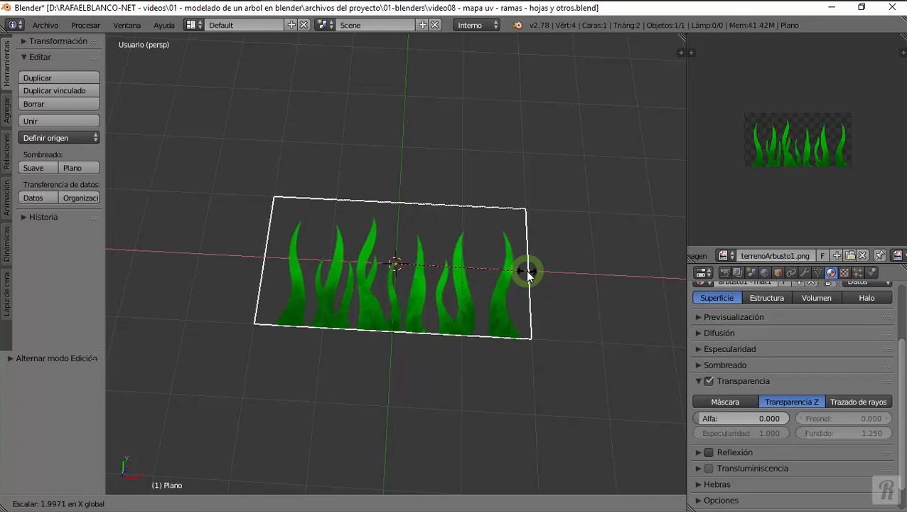
left_click(525, 271)
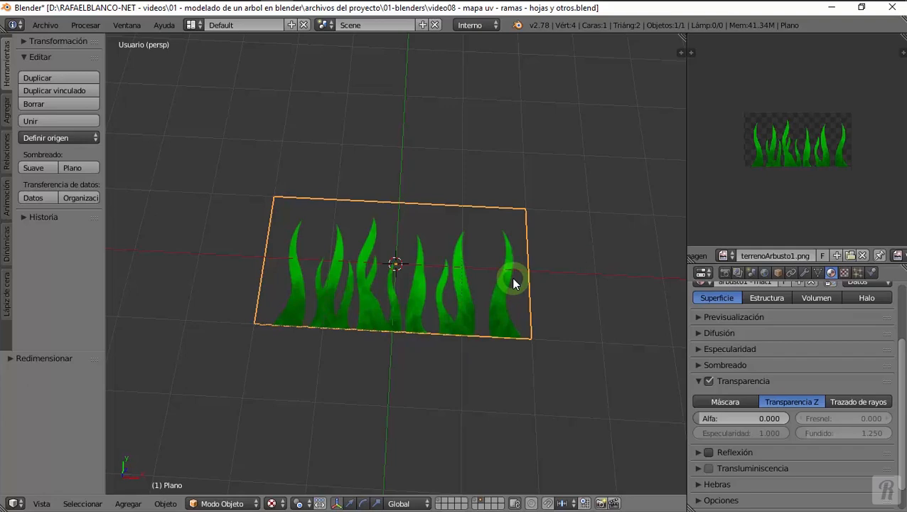
Rotate the foliage plane 90° about the global X axis so it stands upright
middle_click_drag(364, 280, 406, 208)
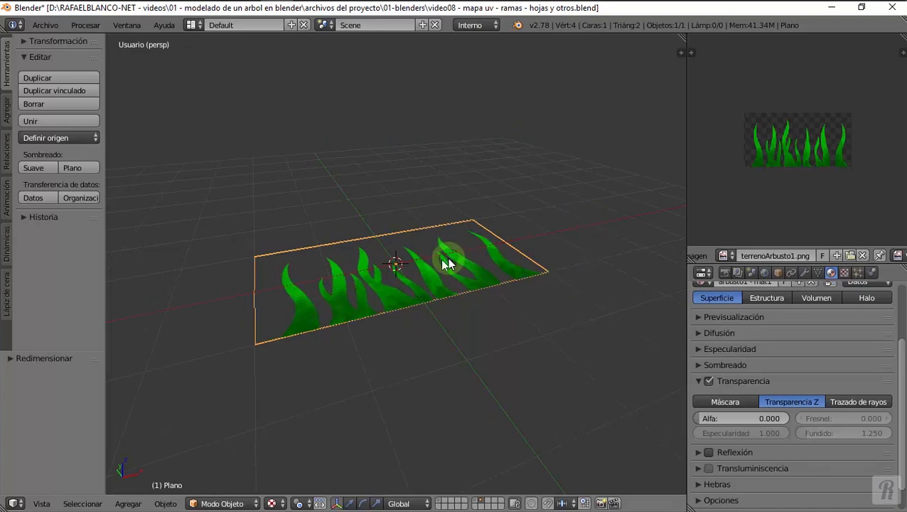
middle_click_drag(393, 285, 384, 321)
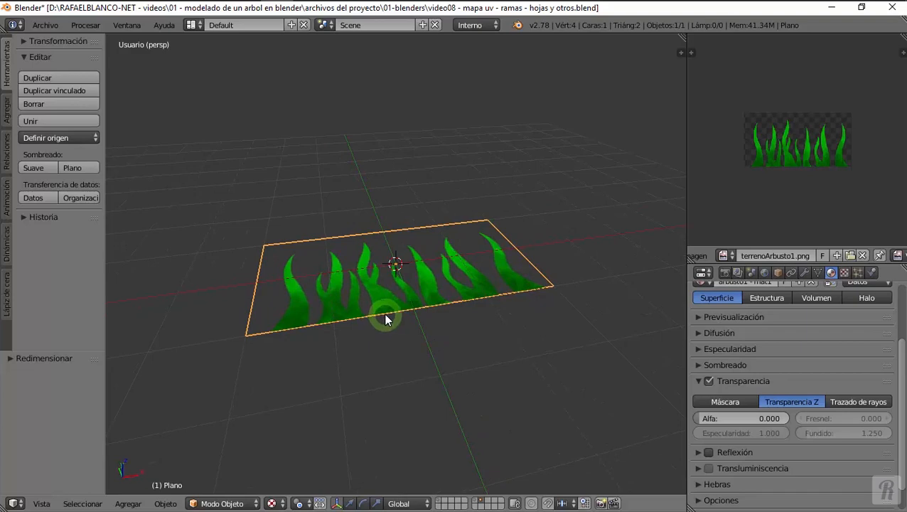
key("r")
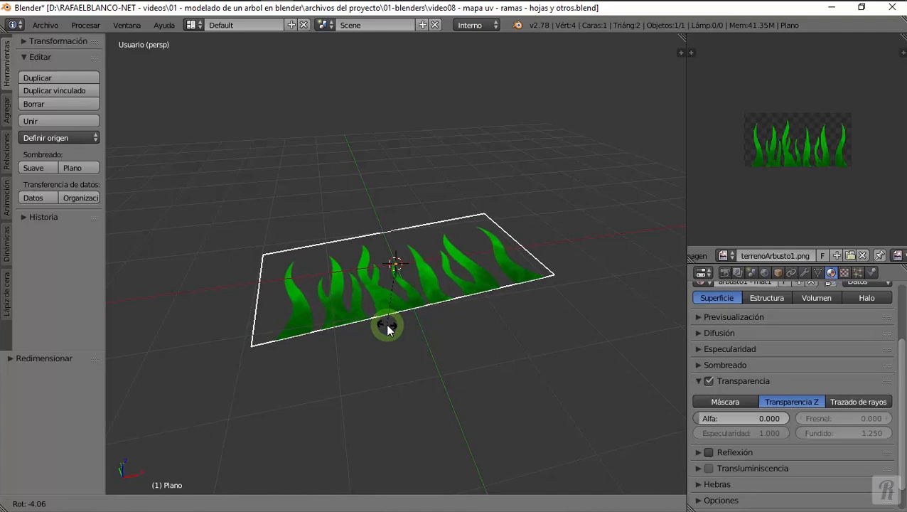
key("x")
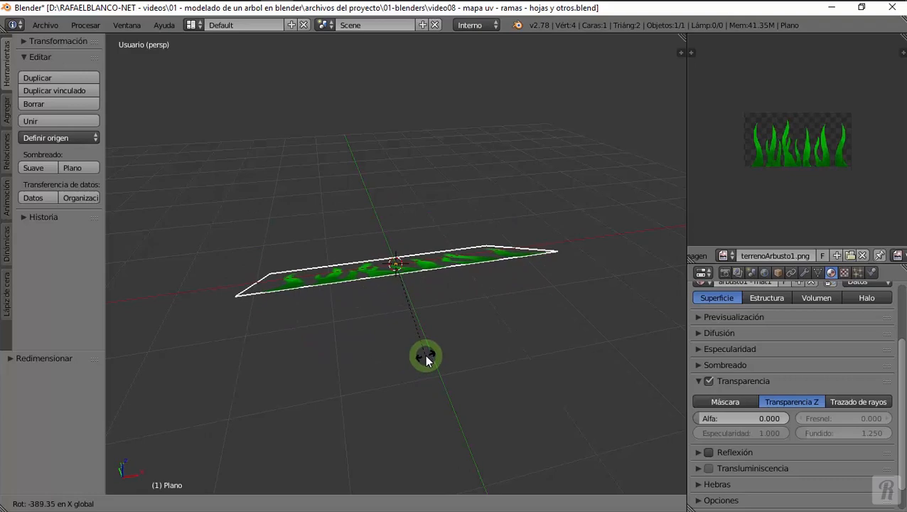
type("90")
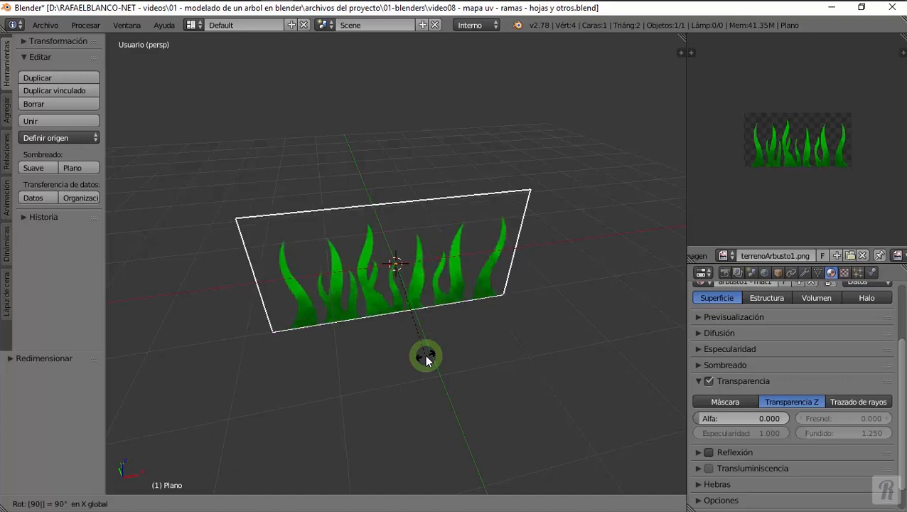
left_click(424, 354)
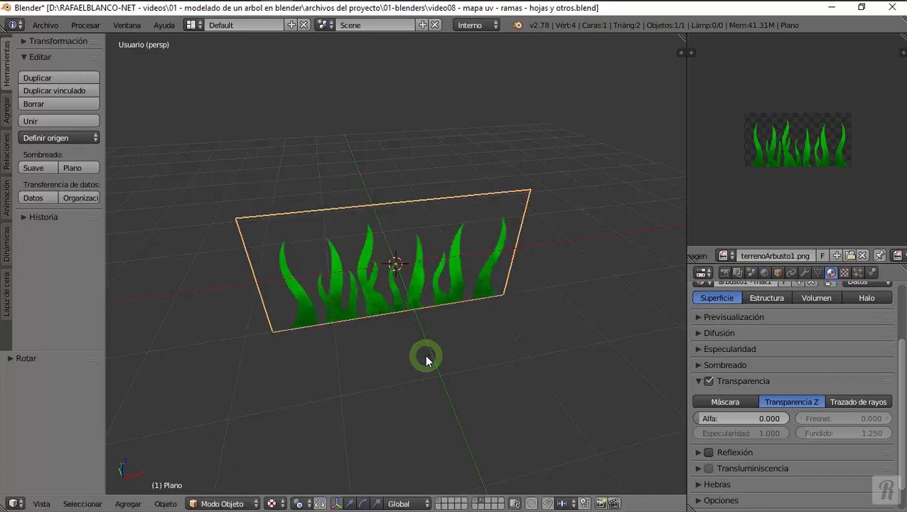
Duplicate the upright foliage plane in place and rotate the copy 90° about the global Z axis to form a cross
middle_click_drag(313, 308, 398, 359)
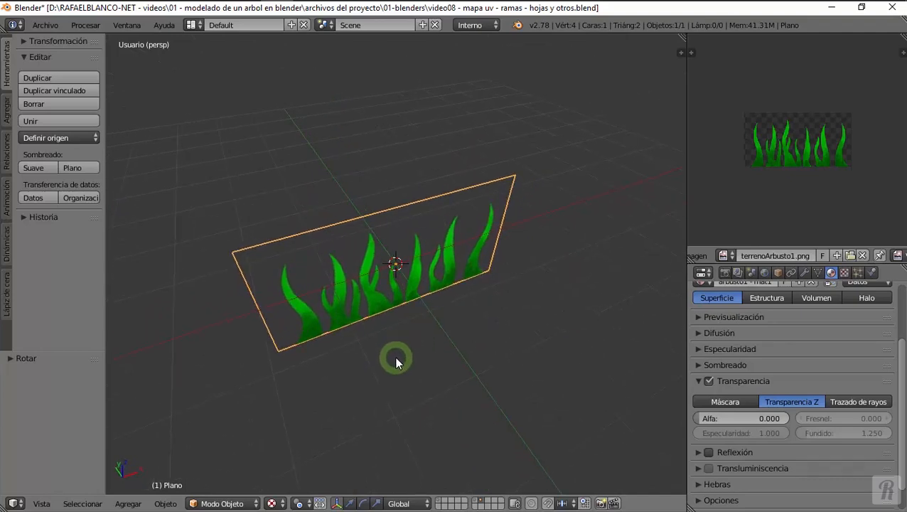
key("shift+d")
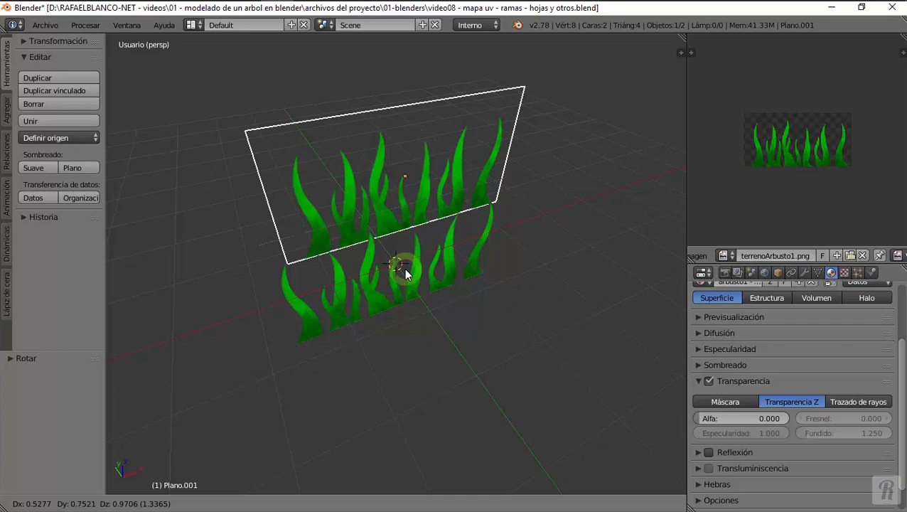
key("r")
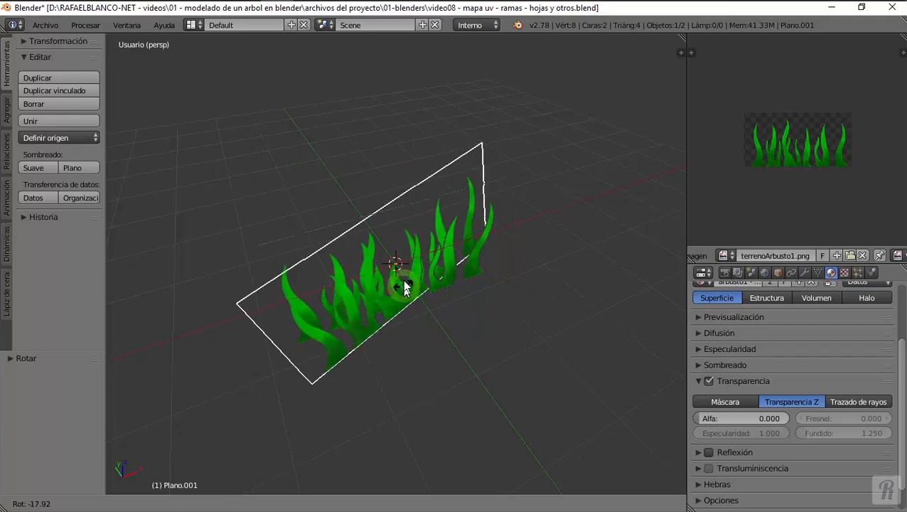
key("z")
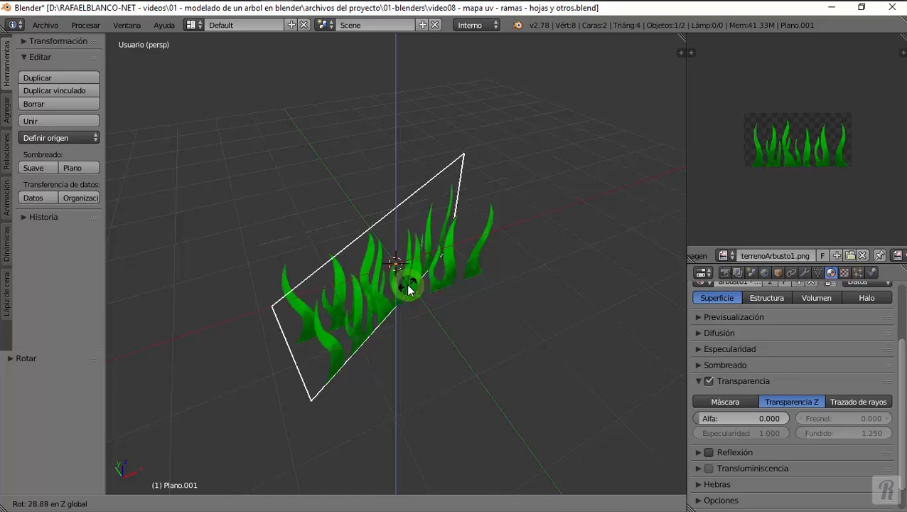
type("90")
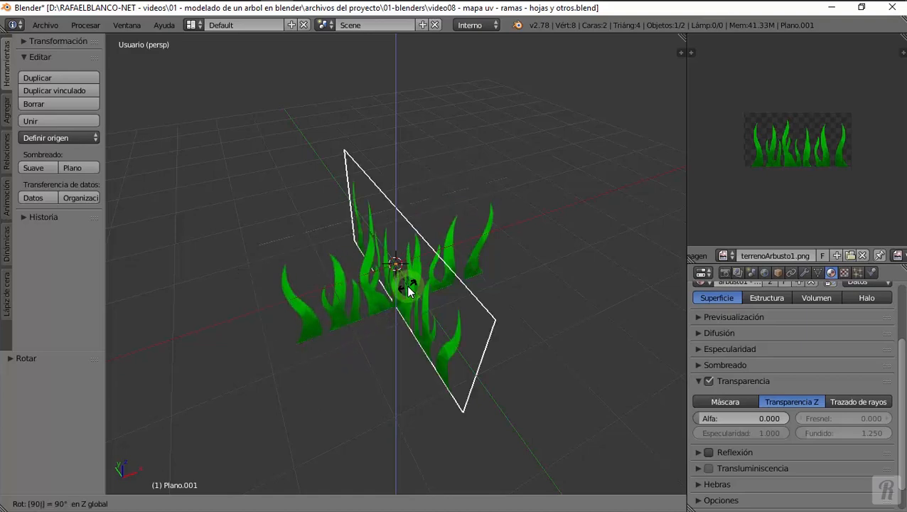
left_click(406, 285)
middle_click_drag(403, 320, 435, 317)
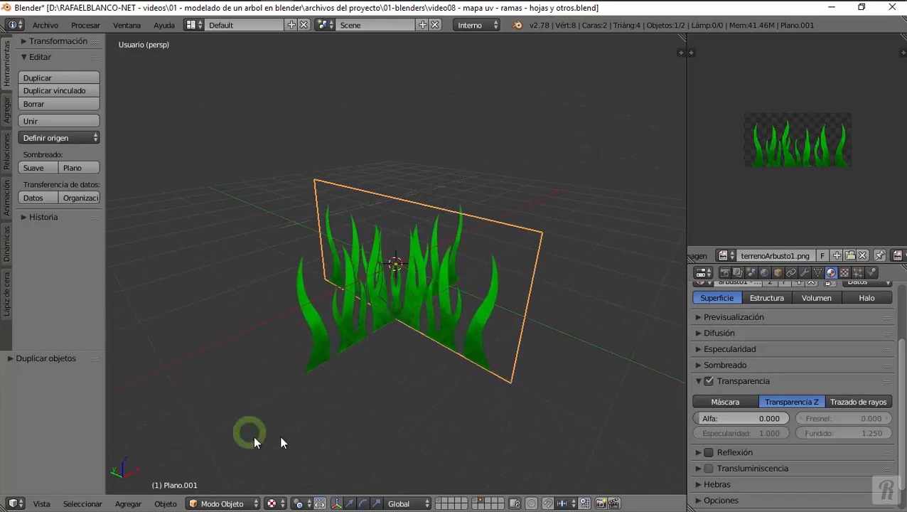
Select both crossed foliage planes and join them into a single object, toggling its selection to check it
right_click(334, 304)
right_click(440, 308)
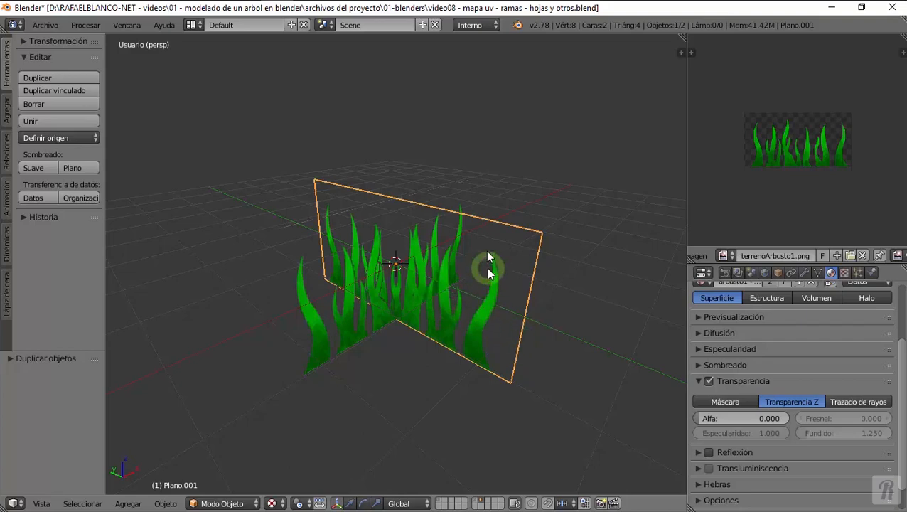
right_click(302, 304, "shift")
middle_click_drag(340, 299, 367, 291)
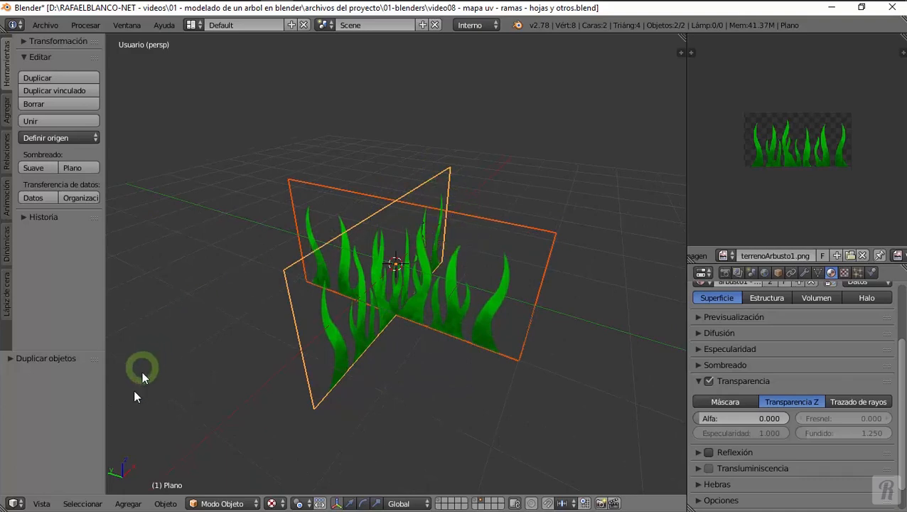
left_click(166, 503)
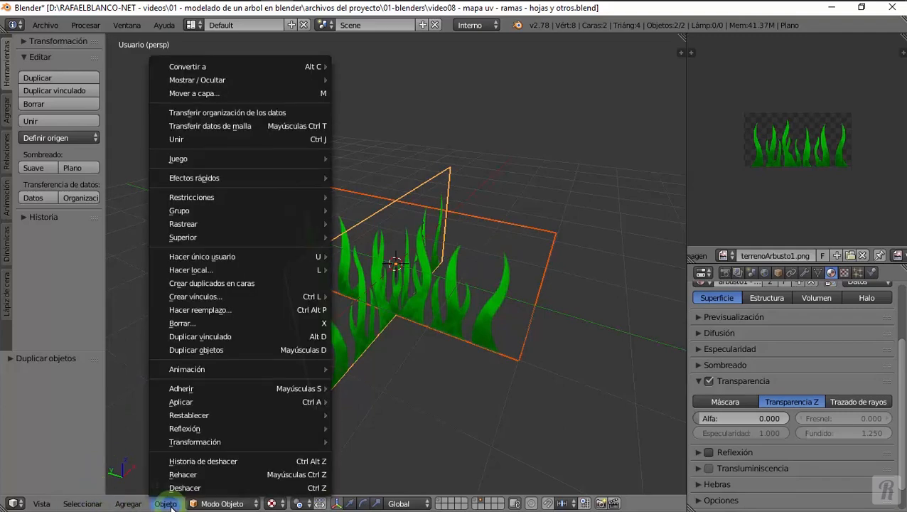
left_click(216, 140)
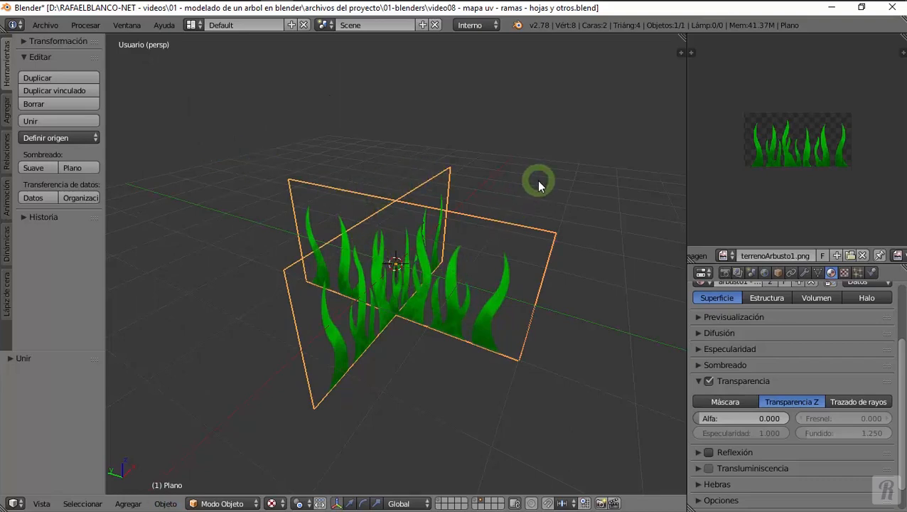
key("a")
key("a")
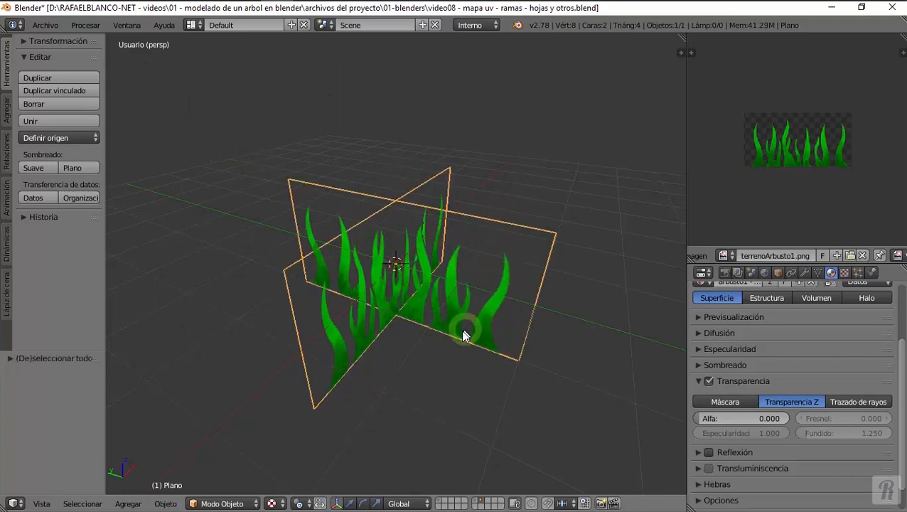
middle_click_drag(463, 335, 430, 329)
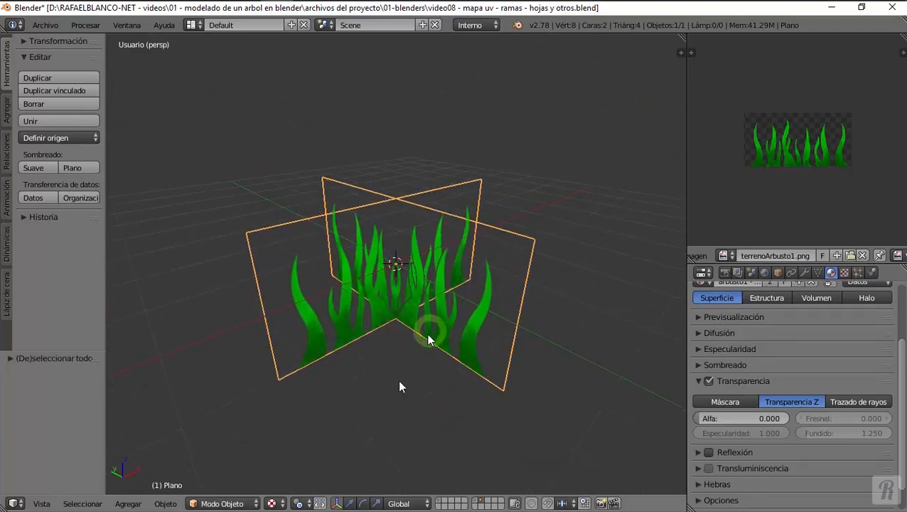
In front orthographic view, raise the joined bush along the Z axis until its base sits at the world origin
left_click(41, 504)
left_click(75, 413)
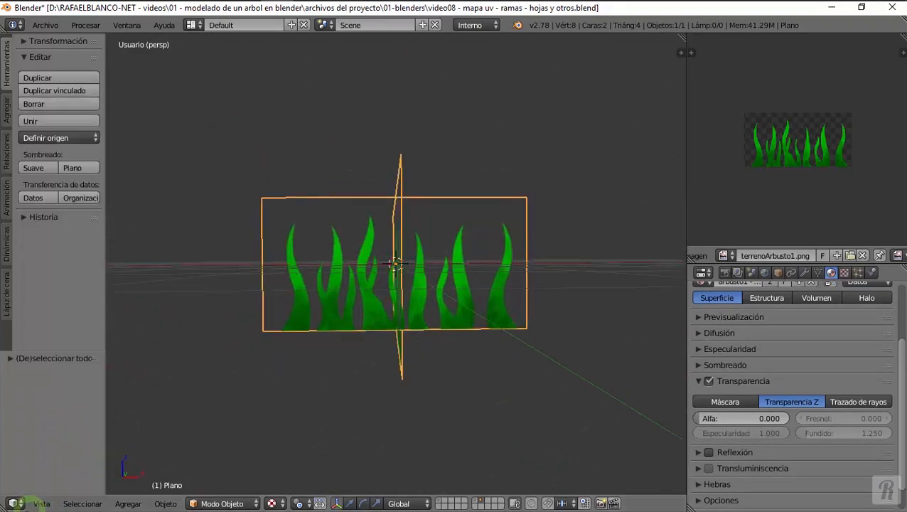
left_click(41, 504)
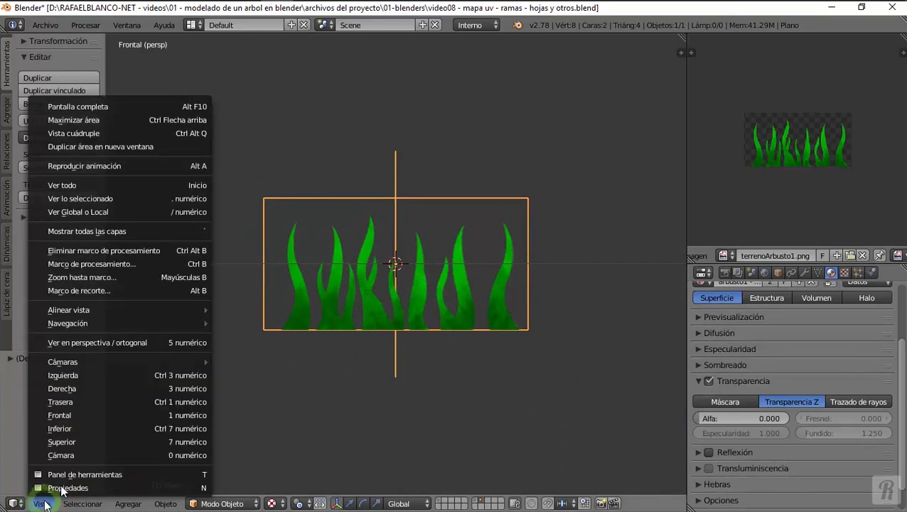
left_click(98, 342)
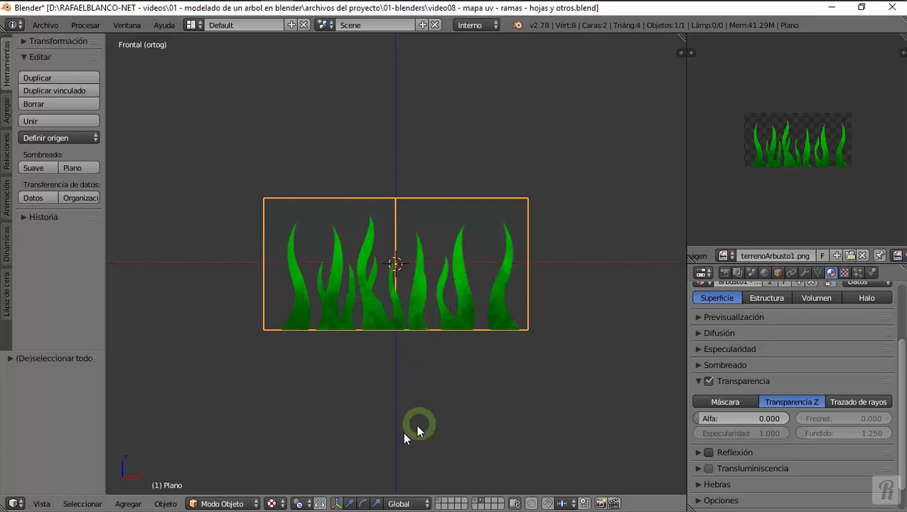
left_click(350, 503)
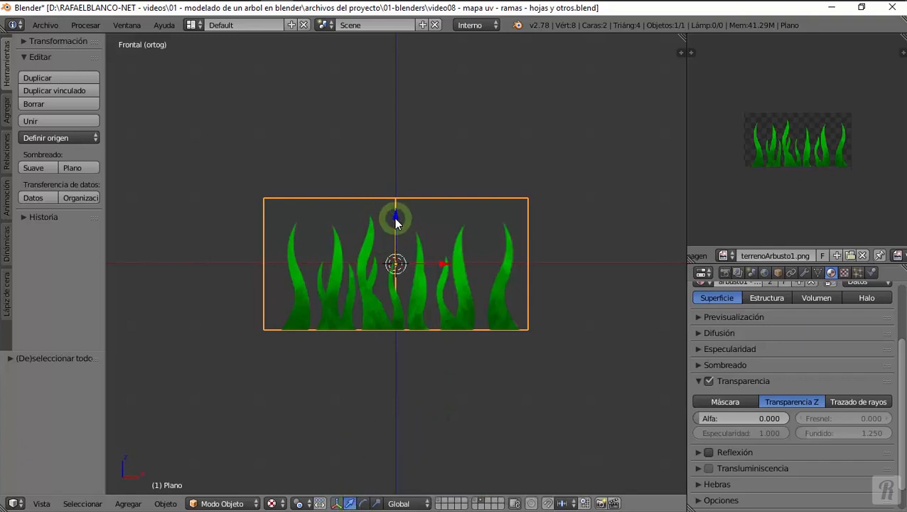
left_click_drag(395, 215, 406, 159)
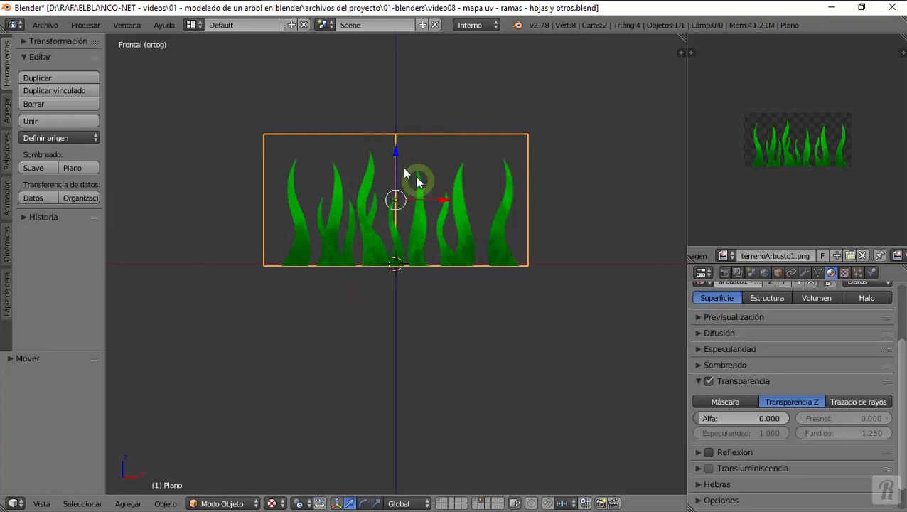
Reset the 3D cursor to the scene centre and set the bush's origin to the 3D cursor
middle_click_drag(322, 231, 421, 284)
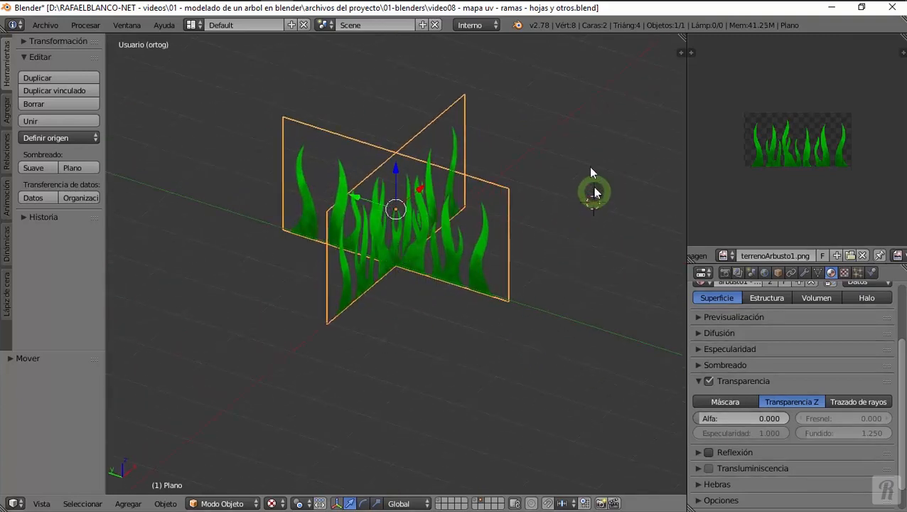
key("shift+c")
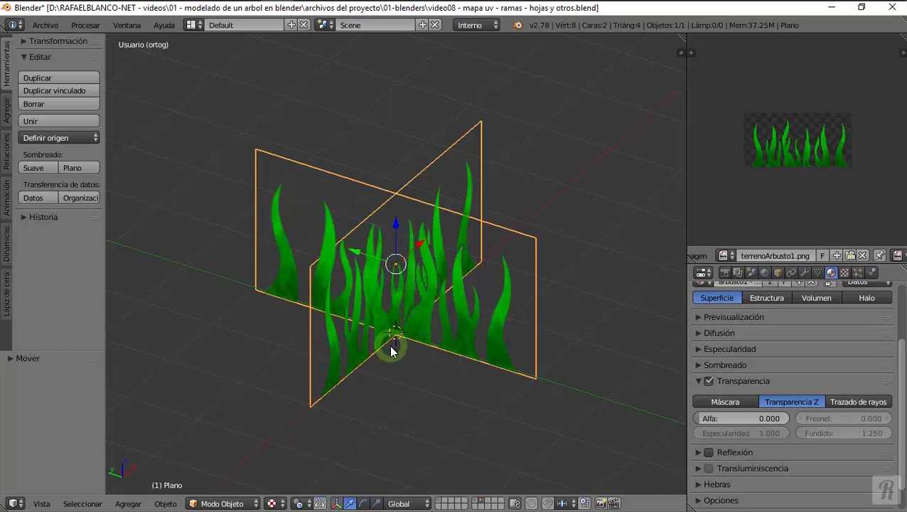
middle_click_drag(409, 357, 377, 340)
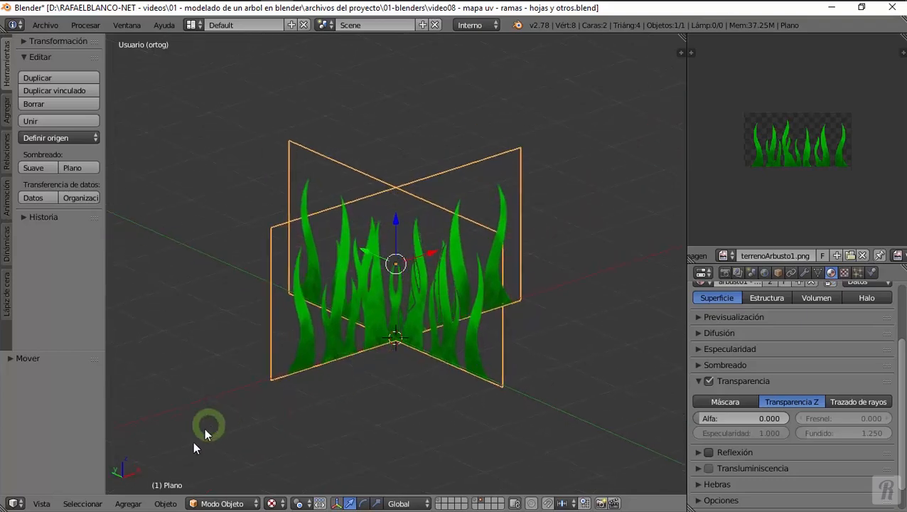
left_click(167, 502)
mouse_move(192, 442)
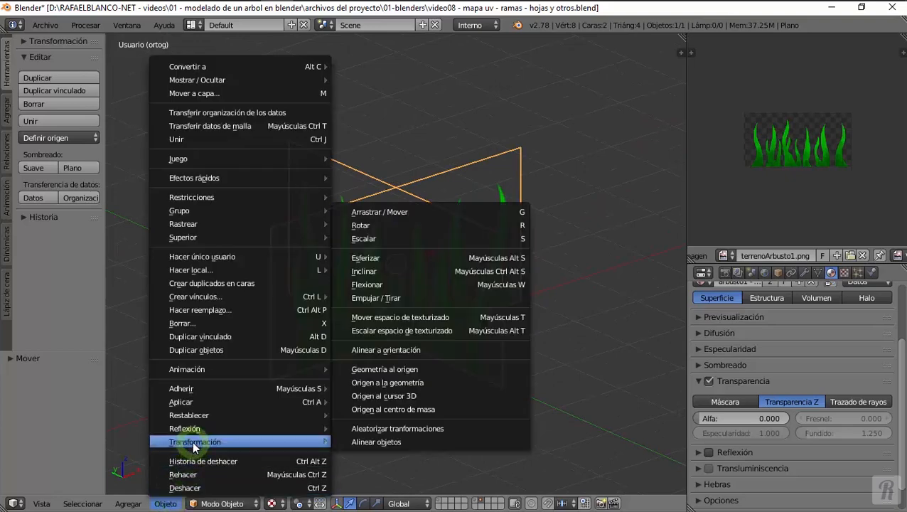
left_click(431, 402)
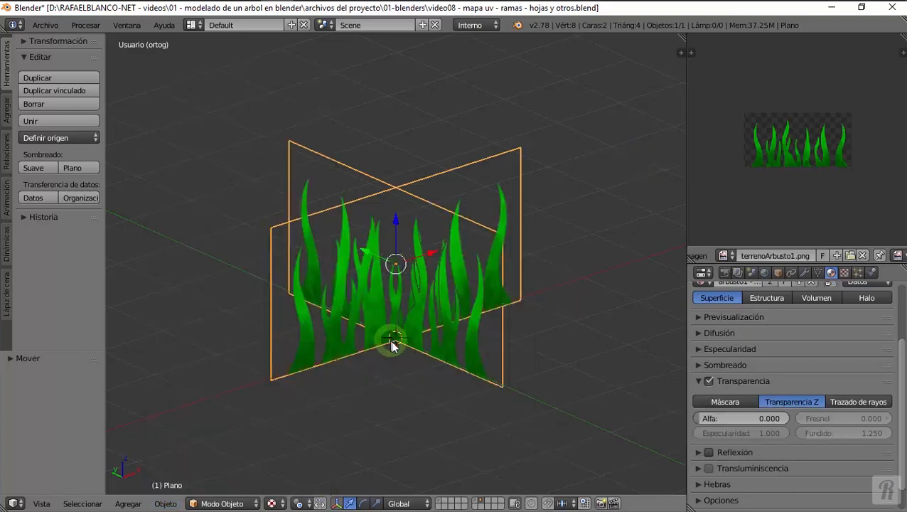
left_click(167, 503)
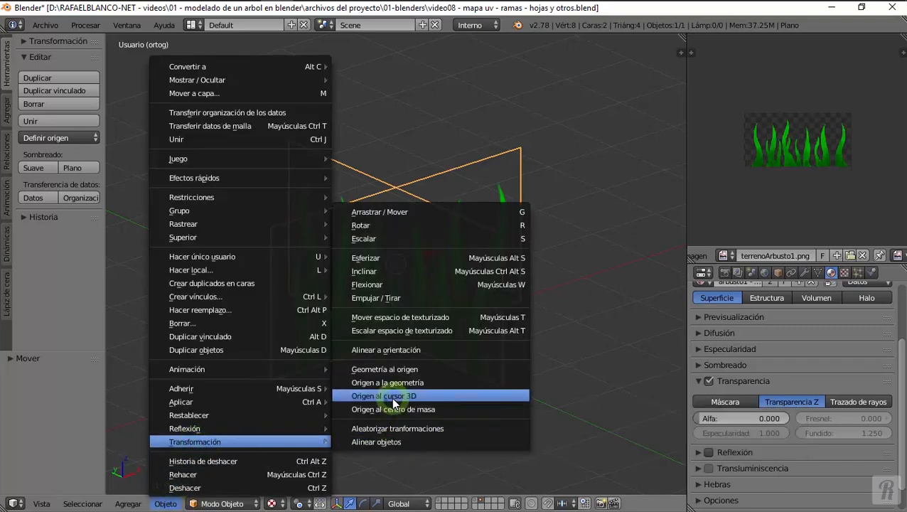
left_click(392, 398)
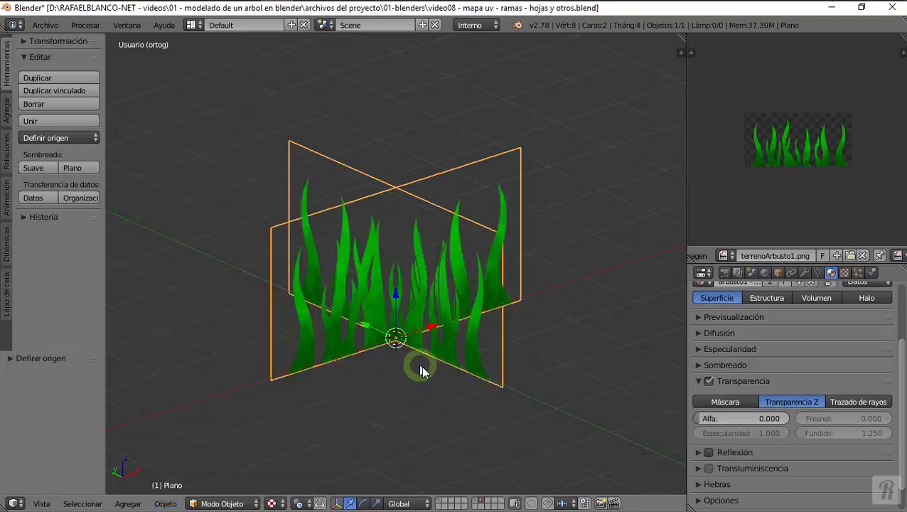
Return to perspective view, check the bush from several angles in rendered shading, and restore textured shading
middle_click_drag(484, 366, 431, 387)
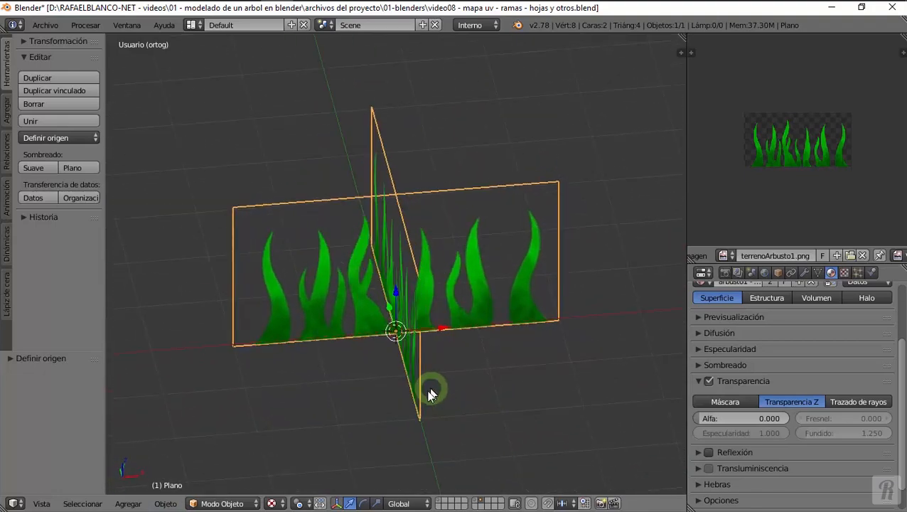
left_click(44, 503)
left_click(99, 340)
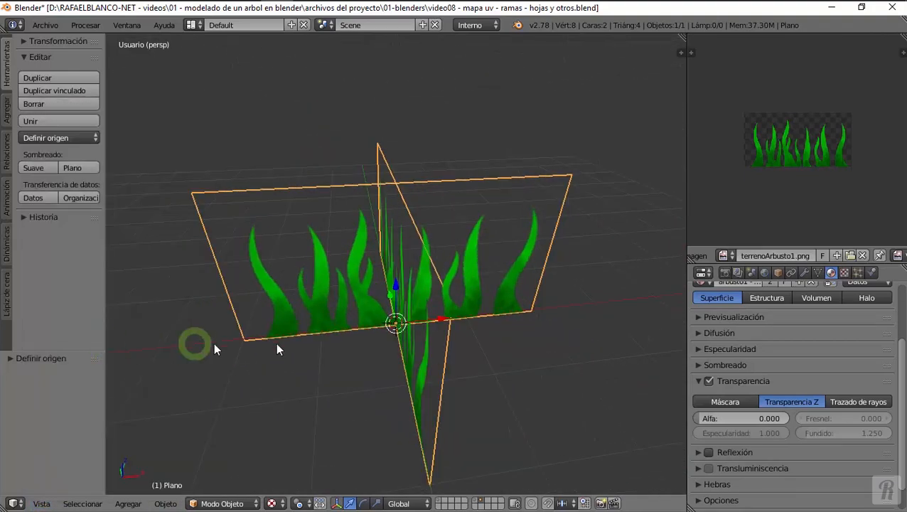
mouse_move(277, 348)
middle_mouse_down()
mouse_move(314, 340)
mouse_move(288, 278)
mouse_move(495, 221)
mouse_move(530, 288)
mouse_move(519, 336)
mouse_move(454, 352)
mouse_move(319, 327)
mouse_move(477, 341)
mouse_move(552, 317)
mouse_move(408, 276)
mouse_move(455, 330)
middle_mouse_up()
left_click(272, 504)
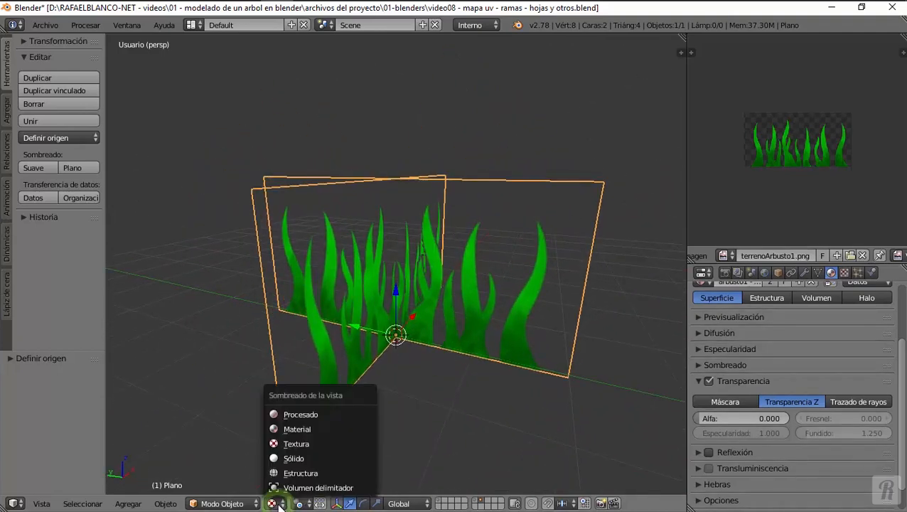
left_click(289, 415)
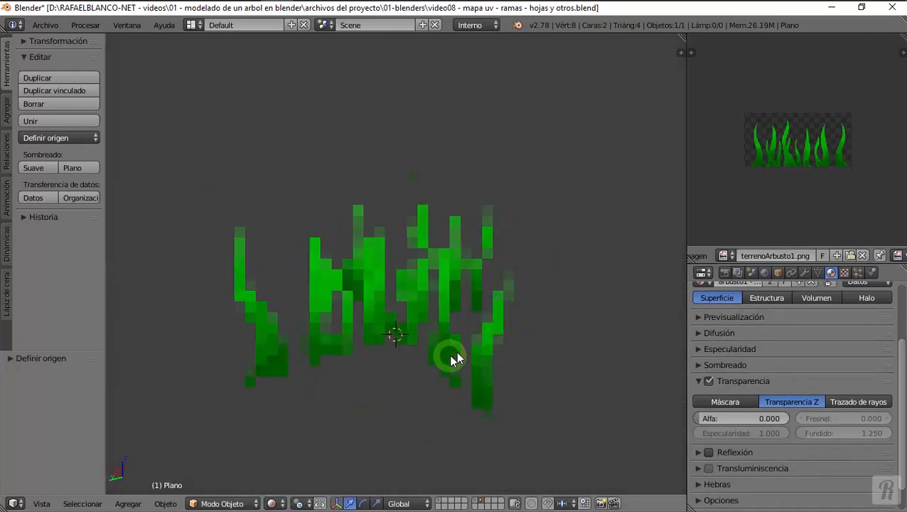
middle_click_drag(472, 346, 352, 353)
left_click(274, 503)
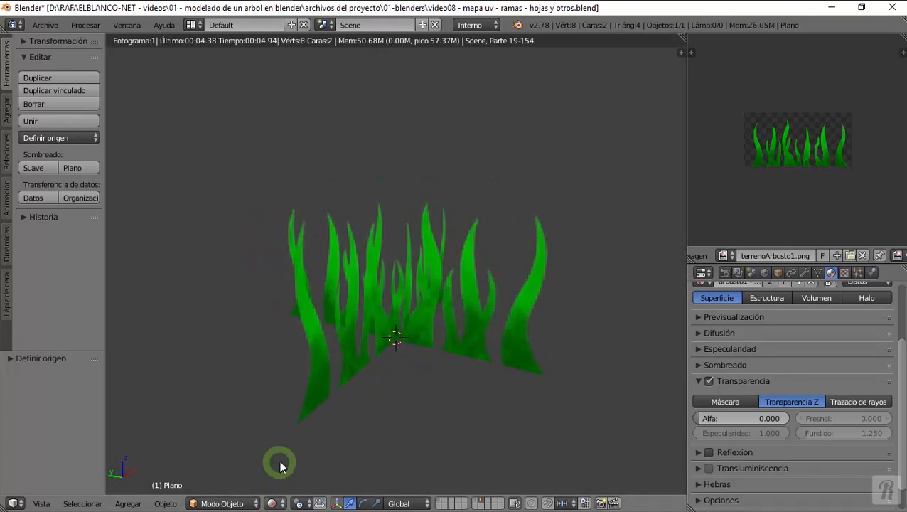
left_click(288, 443)
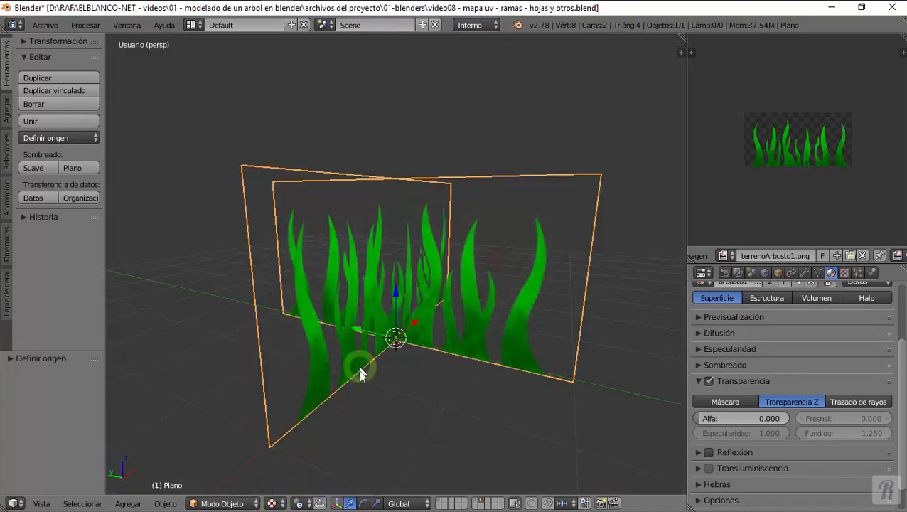
mouse_move(361, 370)
middle_mouse_down()
mouse_move(341, 389)
mouse_move(398, 388)
middle_mouse_up()
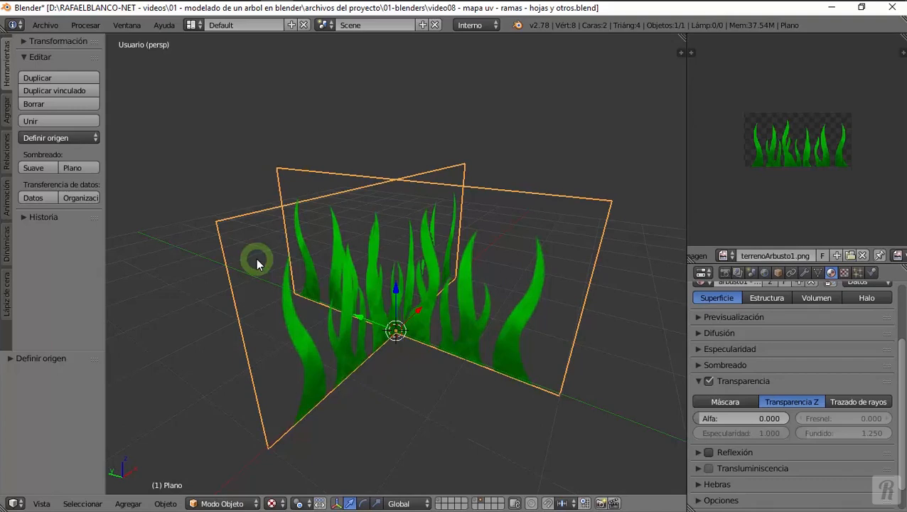
Hide the tool shelf and rename the bush object as arbusto-1 in its item properties
left_click(41, 503)
left_click(44, 506)
key("t")
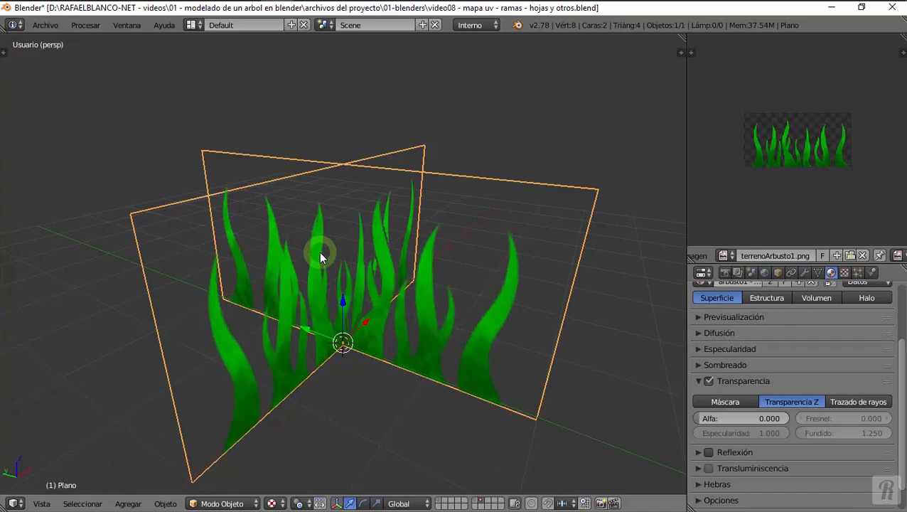
key("n")
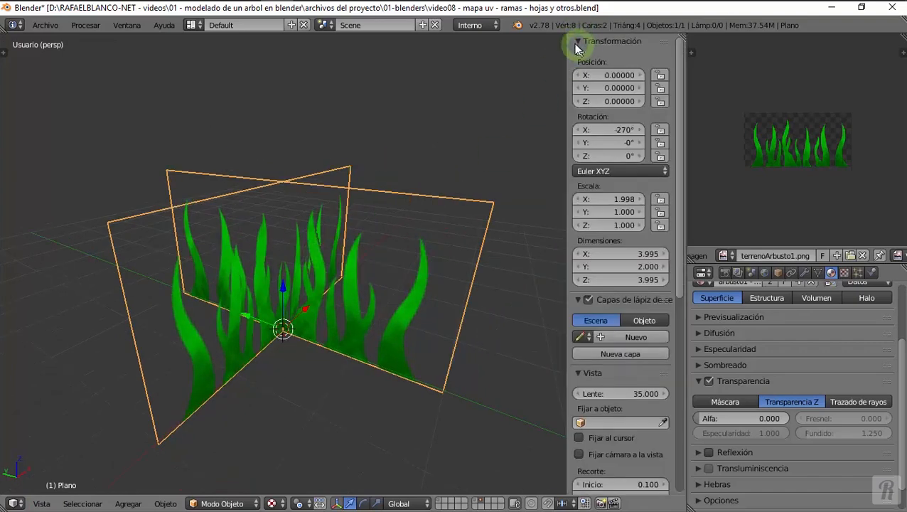
left_click_drag(576, 44, 587, 275)
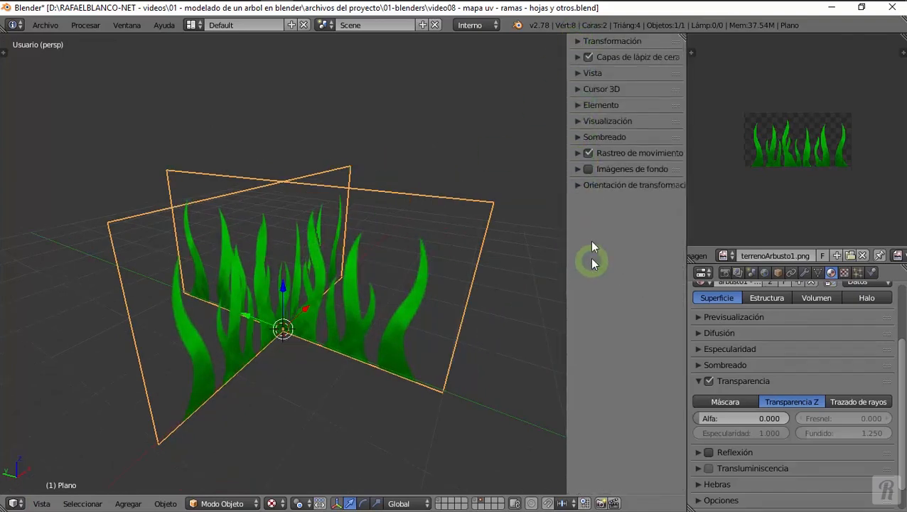
left_click(576, 105)
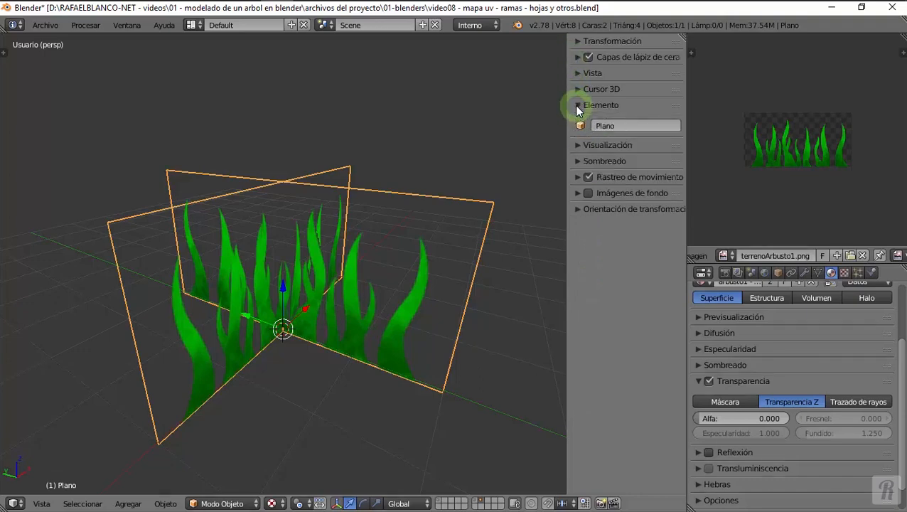
left_click(597, 125)
left_click_drag(627, 124, 565, 115)
type("arbusto-1")
key("Return")
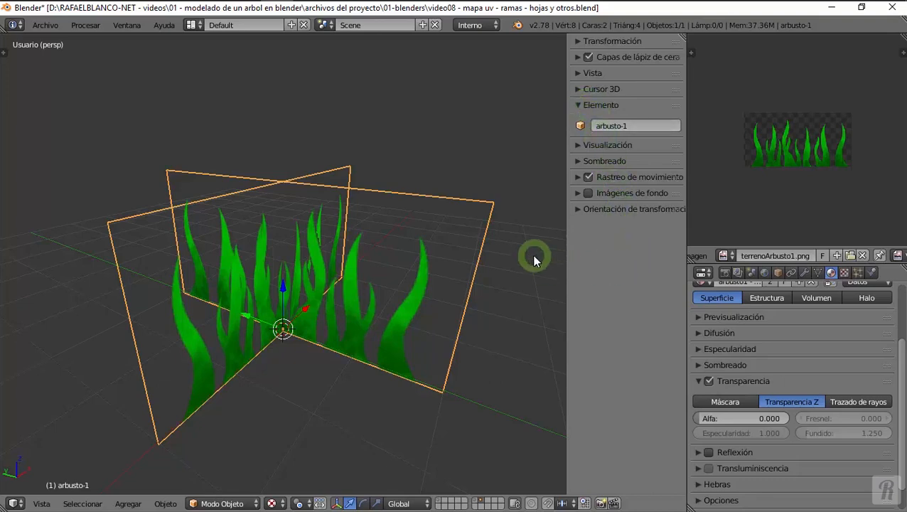
key("n")
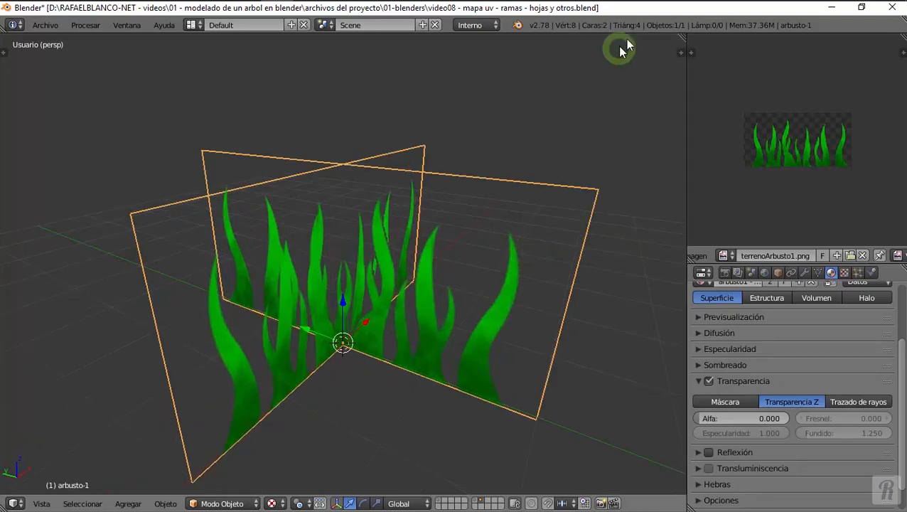
Split the 3D view vertically, turn the new area into an Outliner (Listado), and widen it
left_click_drag(680, 37, 500, 49)
left_click(517, 503)
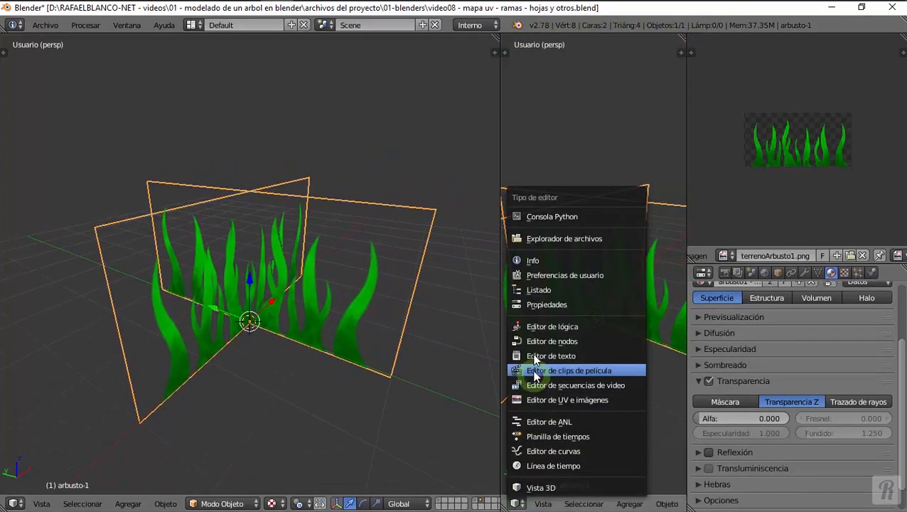
left_click(538, 290)
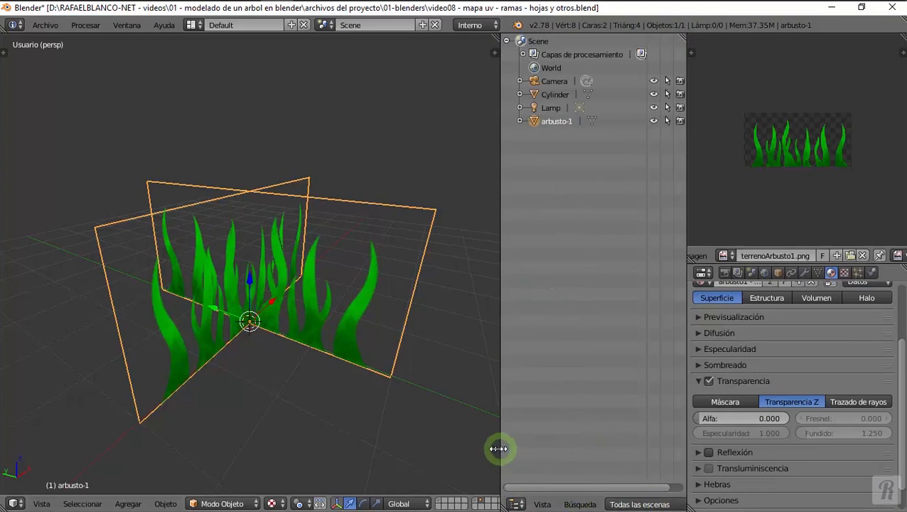
left_click_drag(498, 449, 407, 440)
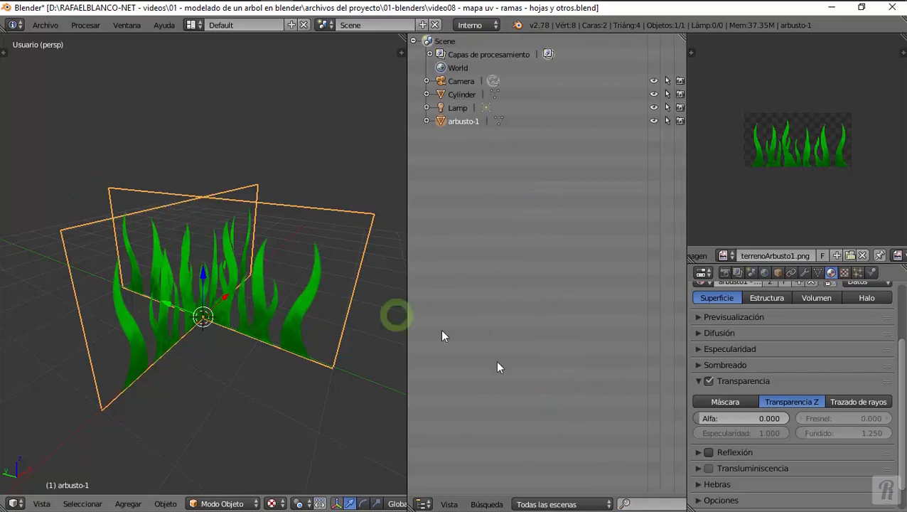
Limit the Outliner to selected objects (Seleccionado) and expand arbusto-1 through its mesh, material and texture down to the image
left_click(583, 504)
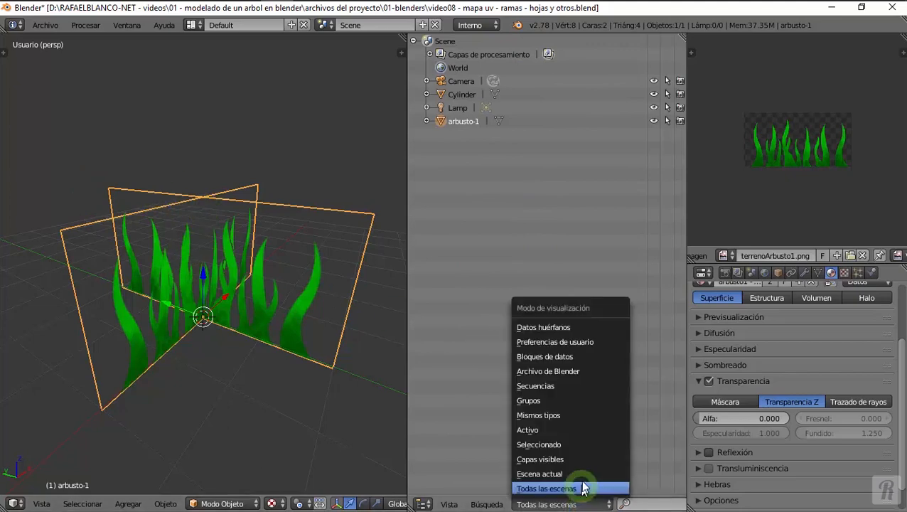
left_click(548, 445)
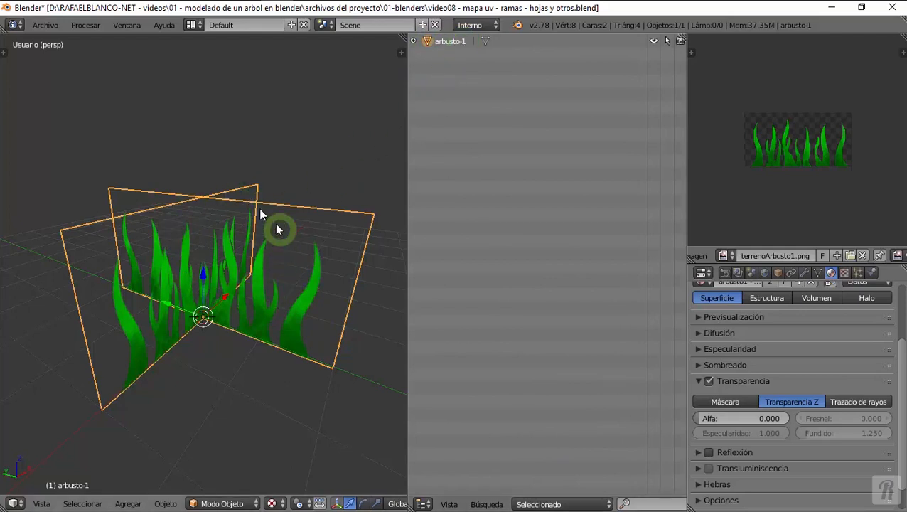
left_click(414, 42)
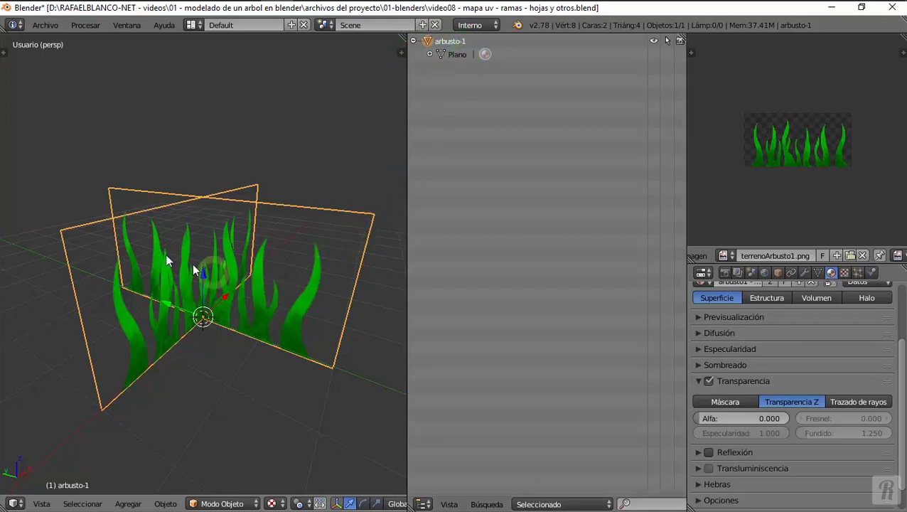
left_click(430, 55)
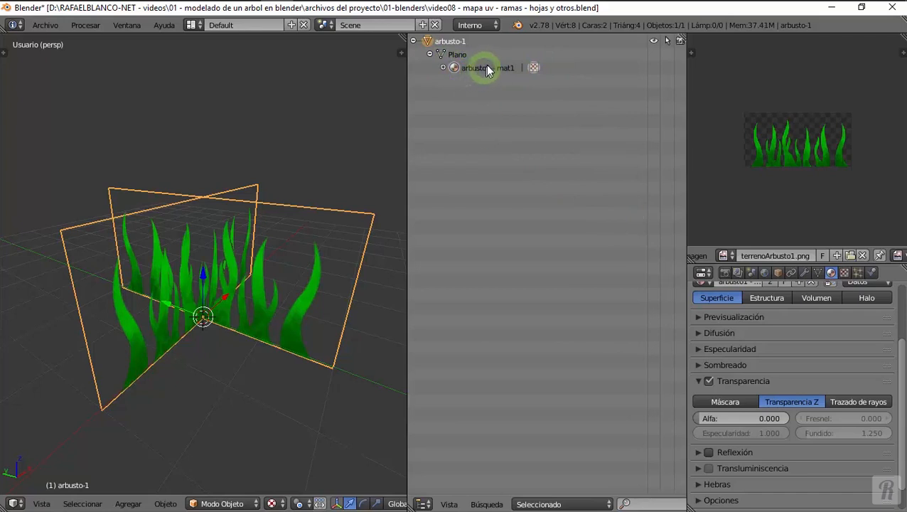
left_click(443, 68)
left_click(456, 81)
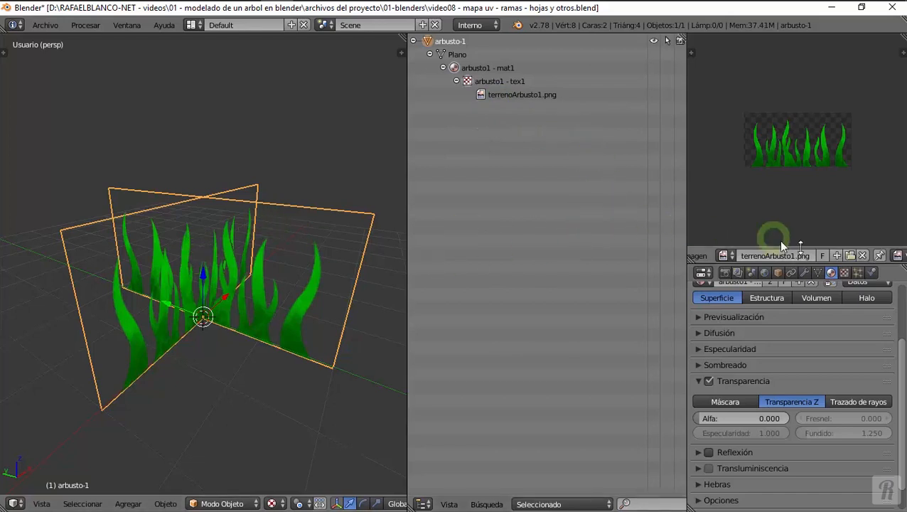
Review the arbusto1 - tex1 texture settings and expand the Imagen section to examine the image data name and source file
left_click(844, 273)
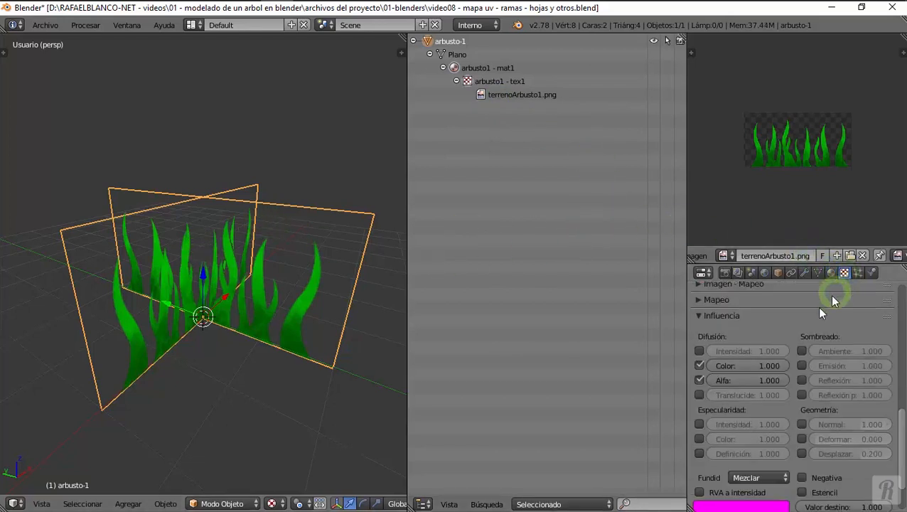
scroll(767, 351, "up", 10)
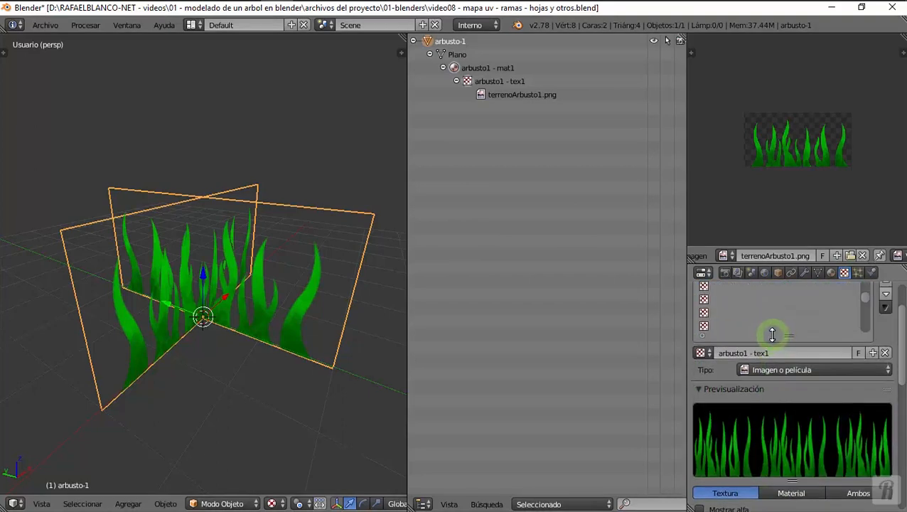
scroll(773, 333, "up", 2)
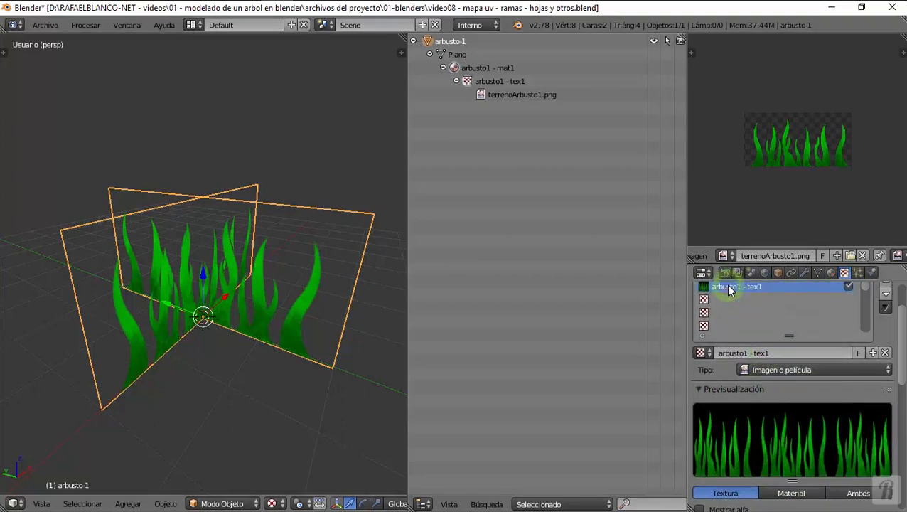
scroll(735, 354, "down", 10)
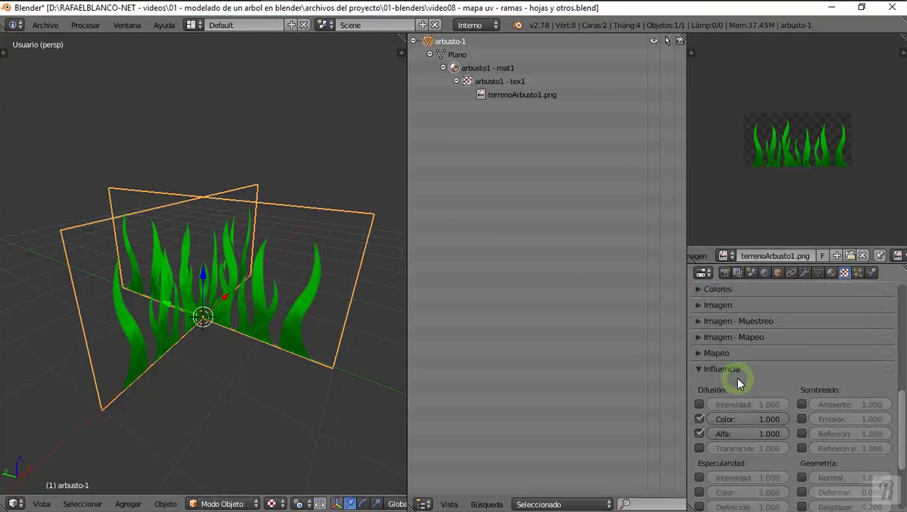
scroll(736, 377, "down", 4)
scroll(734, 375, "up", 8)
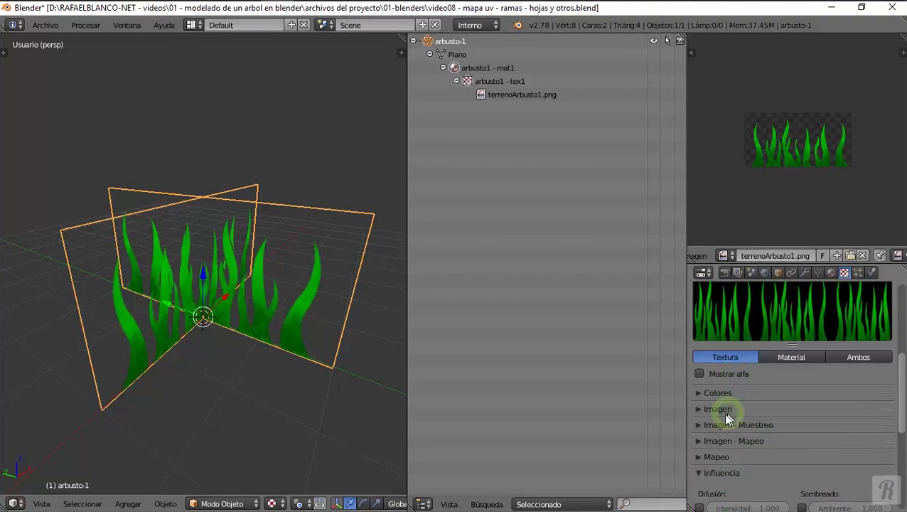
left_click(697, 409)
scroll(782, 407, "down", 1)
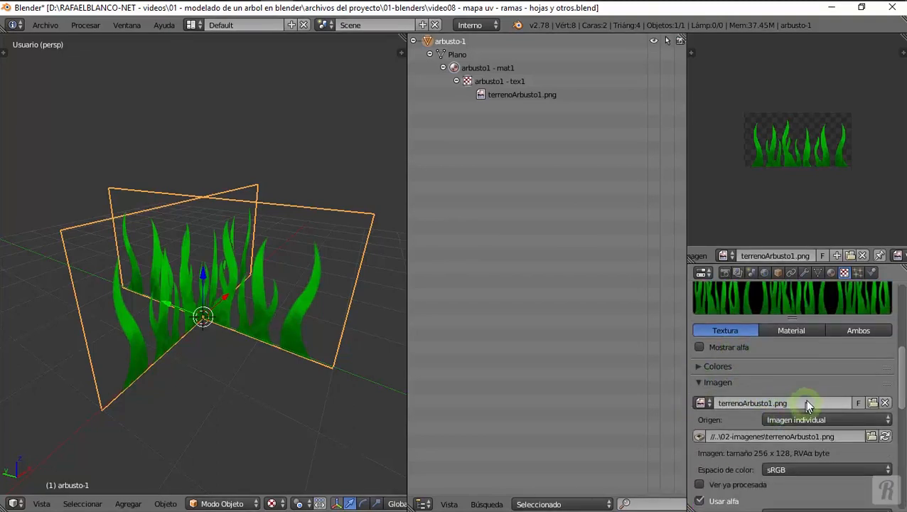
left_click(804, 402)
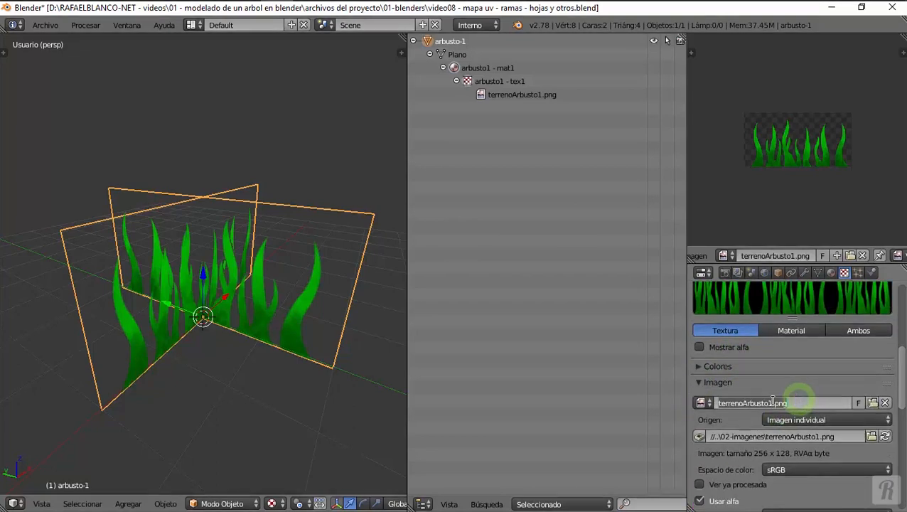
left_click(600, 268)
Rename the terrenoArbusto1.png image data in the Outliner as imagen arbusto 1 and check the name in the texture's image settings
right_click(515, 99)
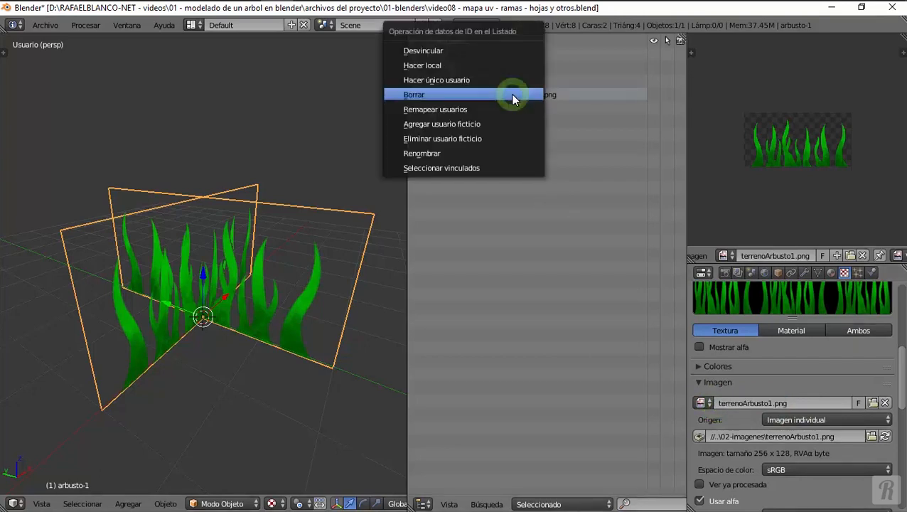
left_click(501, 153)
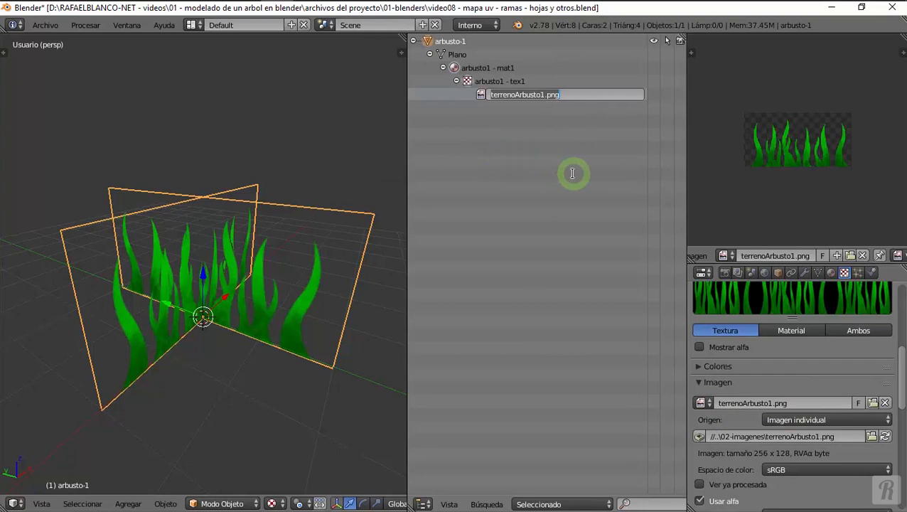
type("a")
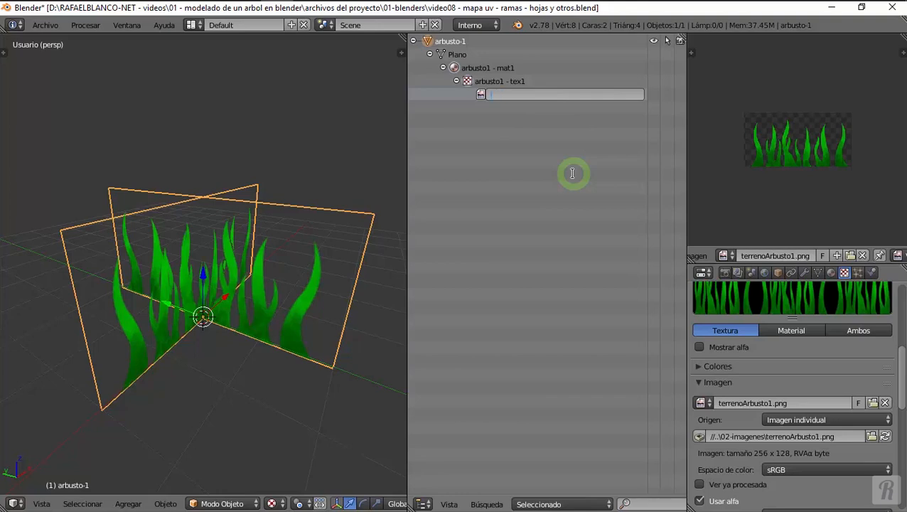
type("imagen arbusto 1")
key("Return")
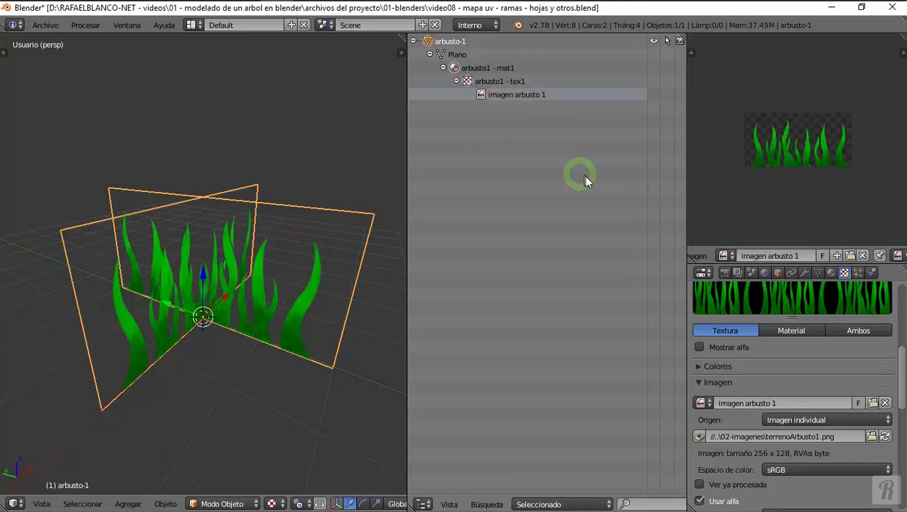
left_click(773, 402)
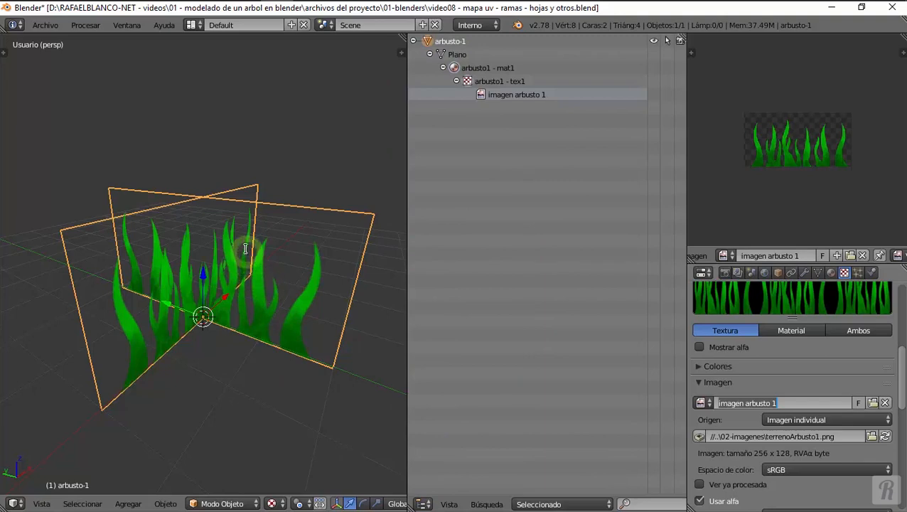
Merge the Outliner area back into the 3D view and frame the selected bush (Ver lo seleccionado) in perspective
middle_click_drag(254, 257, 290, 249)
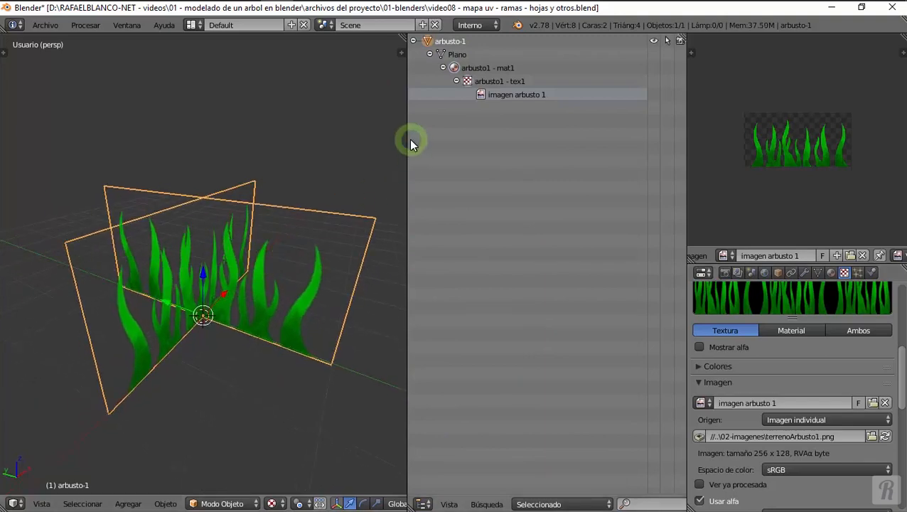
left_click_drag(406, 36, 561, 121)
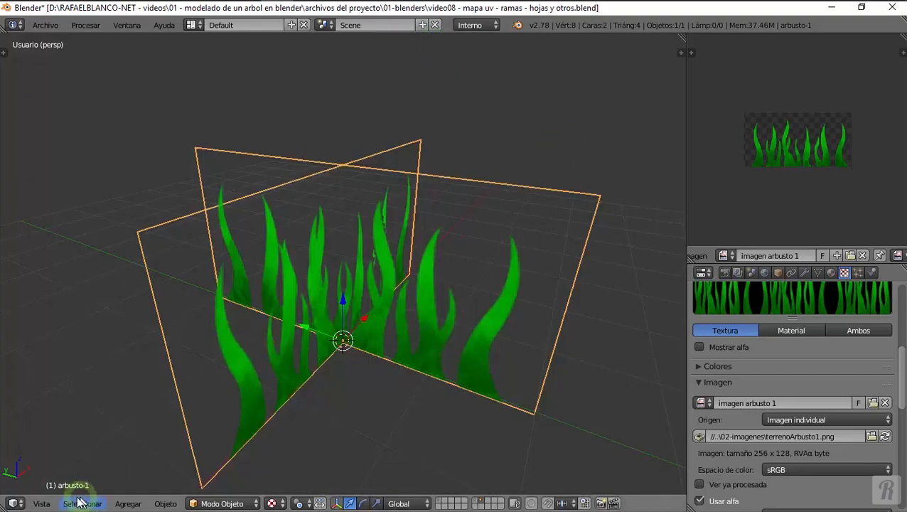
left_click(41, 503)
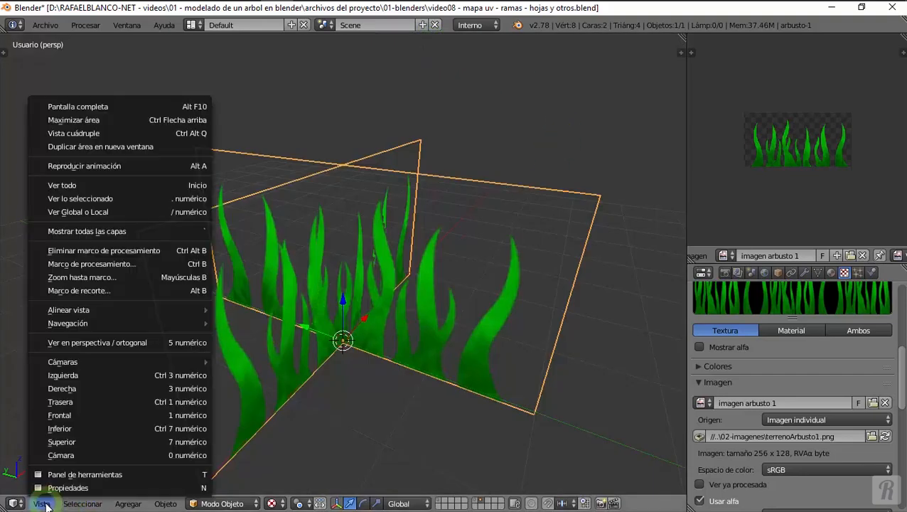
left_click(82, 195)
middle_click_drag(359, 338, 364, 294)
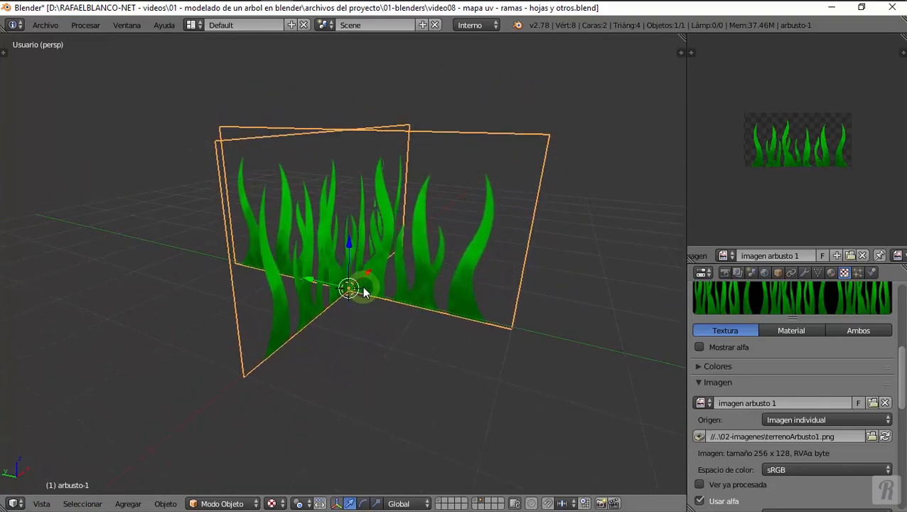